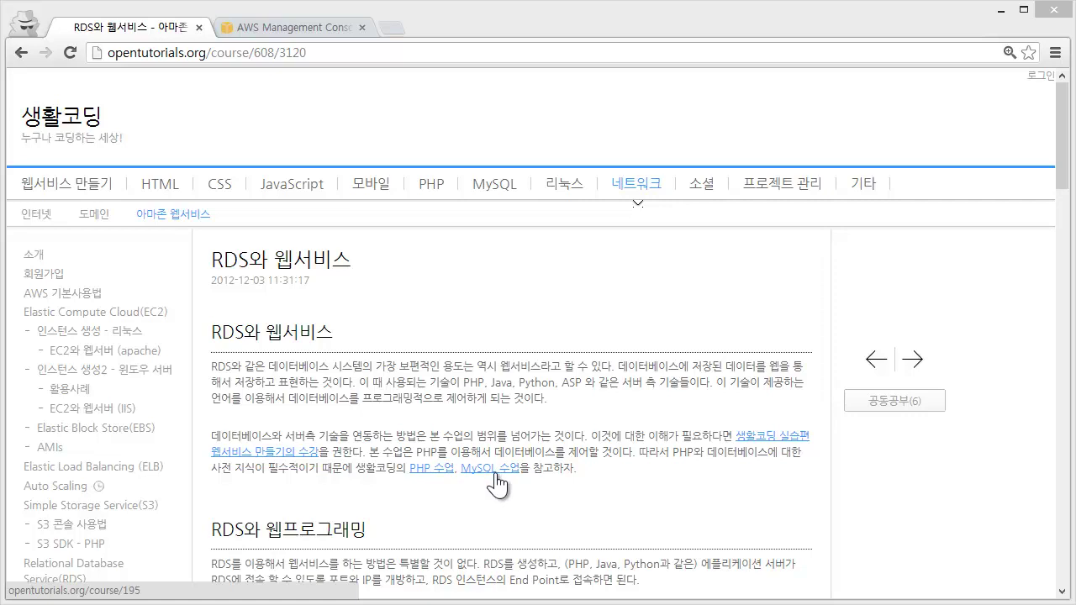
- Switch from the tutorial page to the AWS console, open EC2 and set the region to Asia Pacific (Tokyo)
scroll(578, 446, "down", 3)
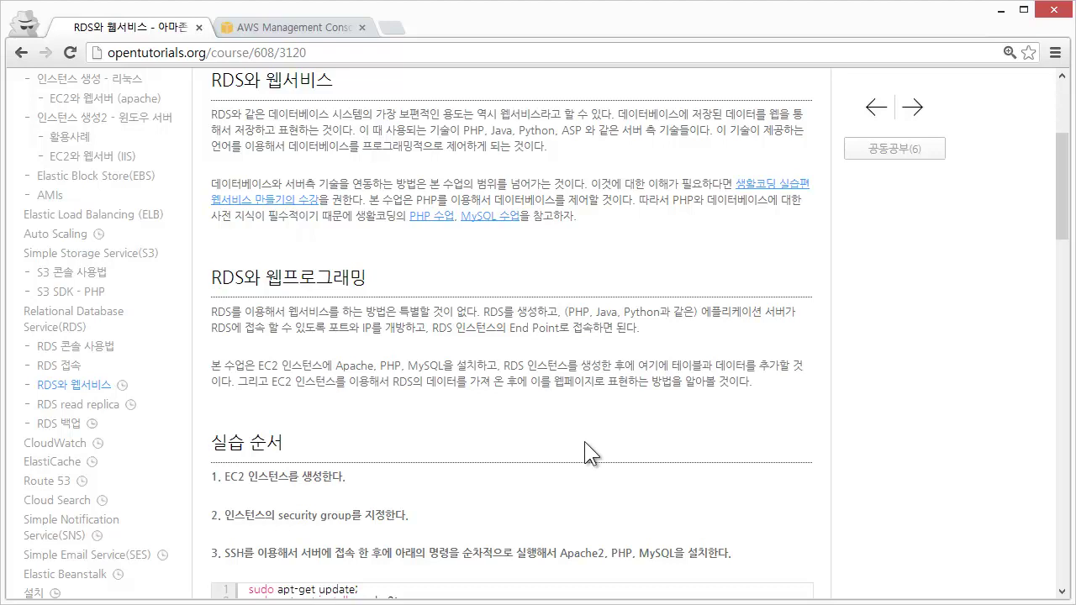
scroll(585, 439, "down", 1)
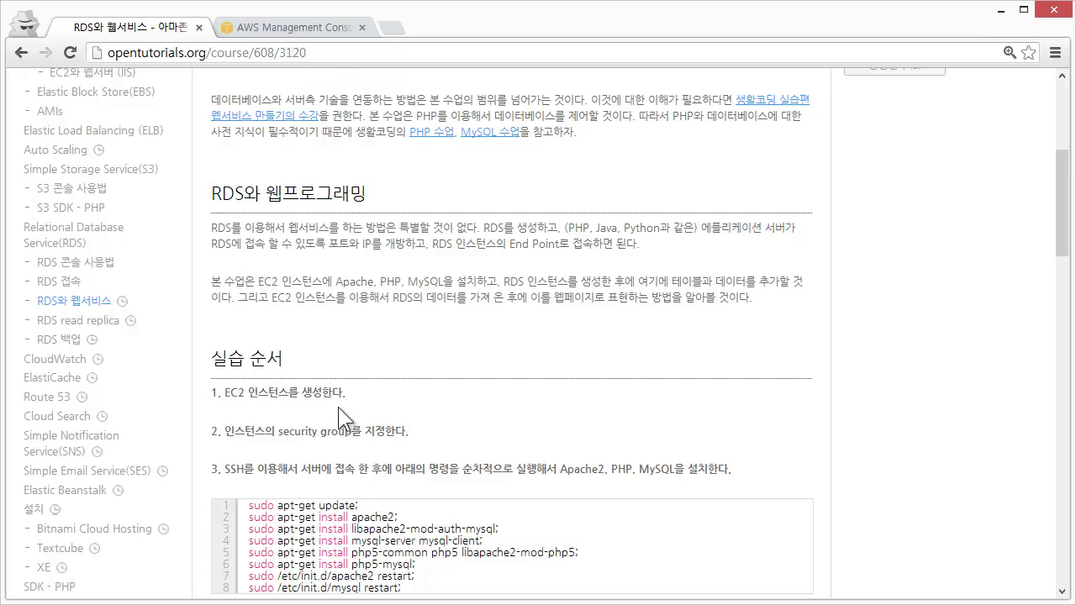
left_click(304, 23)
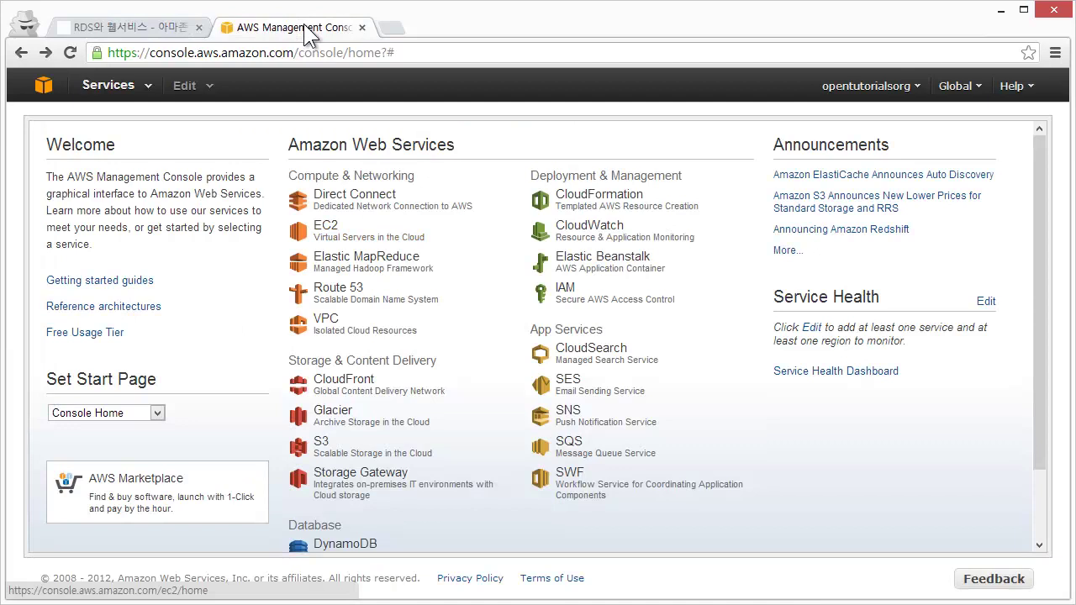
left_click(328, 231)
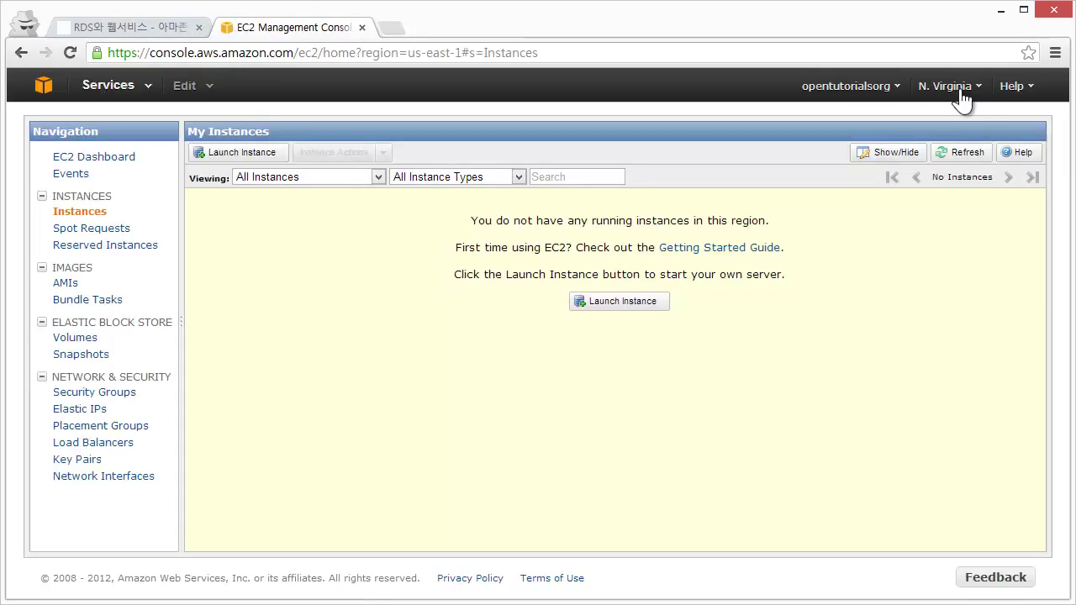
left_click(959, 93)
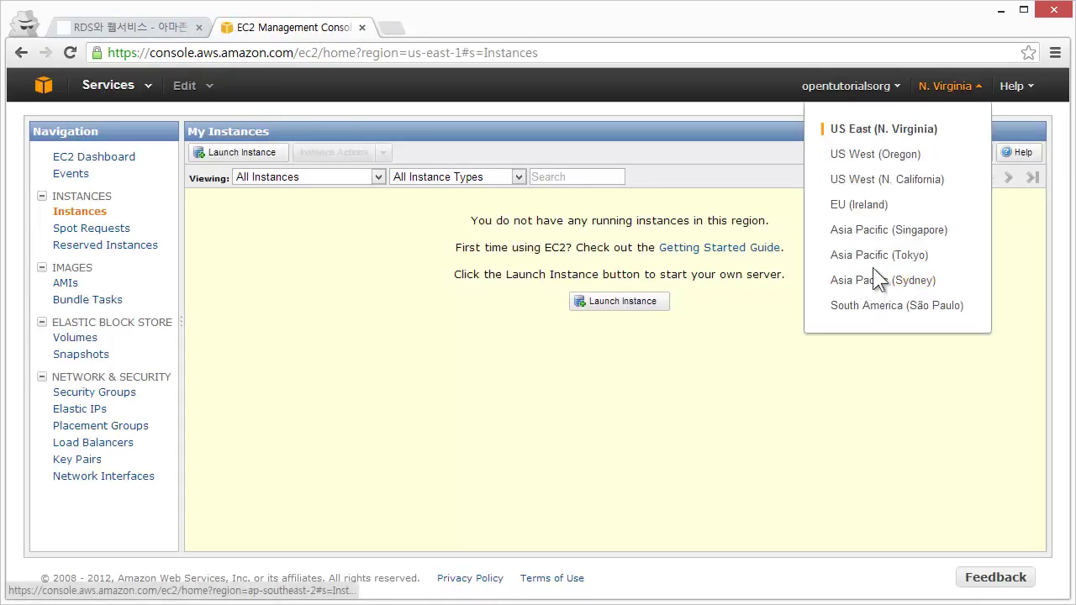
left_click(878, 263)
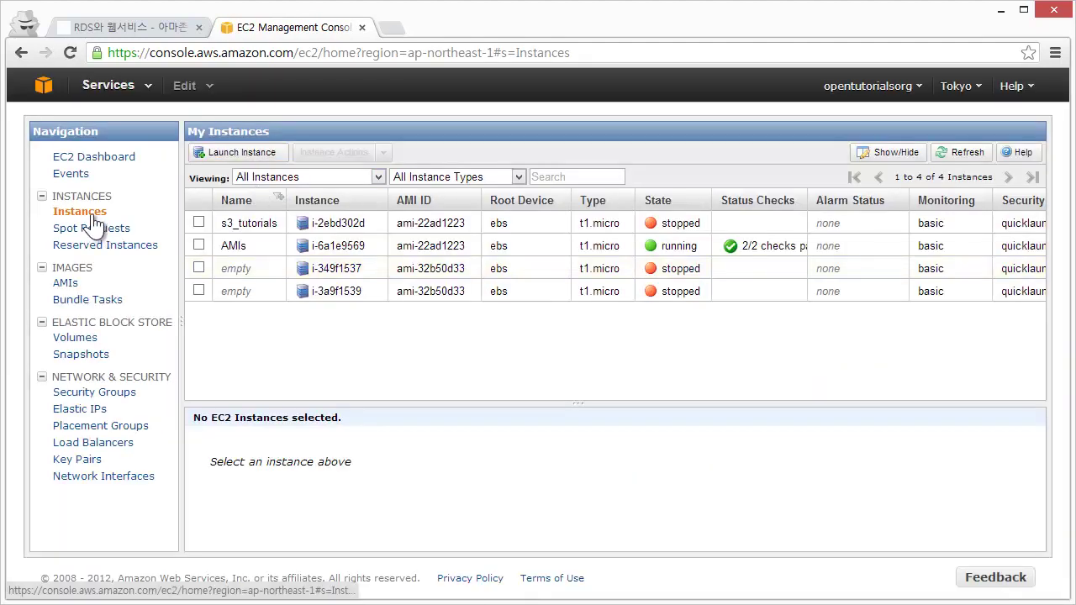
- Start a new instance with the Quick Launch Wizard and name it rds
left_click(240, 154)
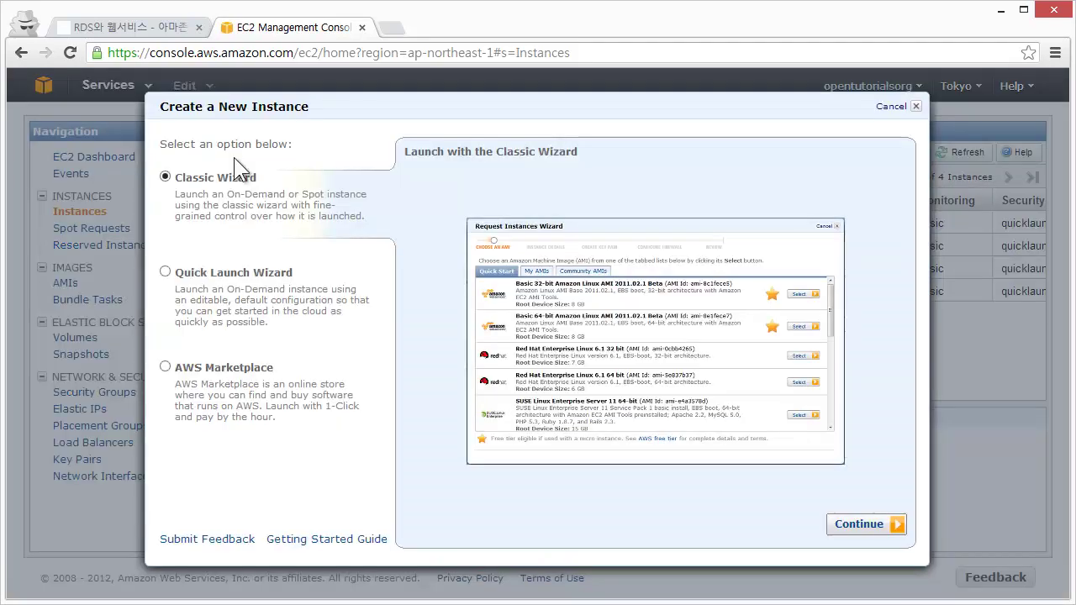
left_click(277, 273)
left_click(595, 153)
type("rdsweb")
key("BackSpace")
key("BackSpace")
key("BackSpace")
key("BackSpace")
key("BackSpace")
key("BackSpace")
type("rds")
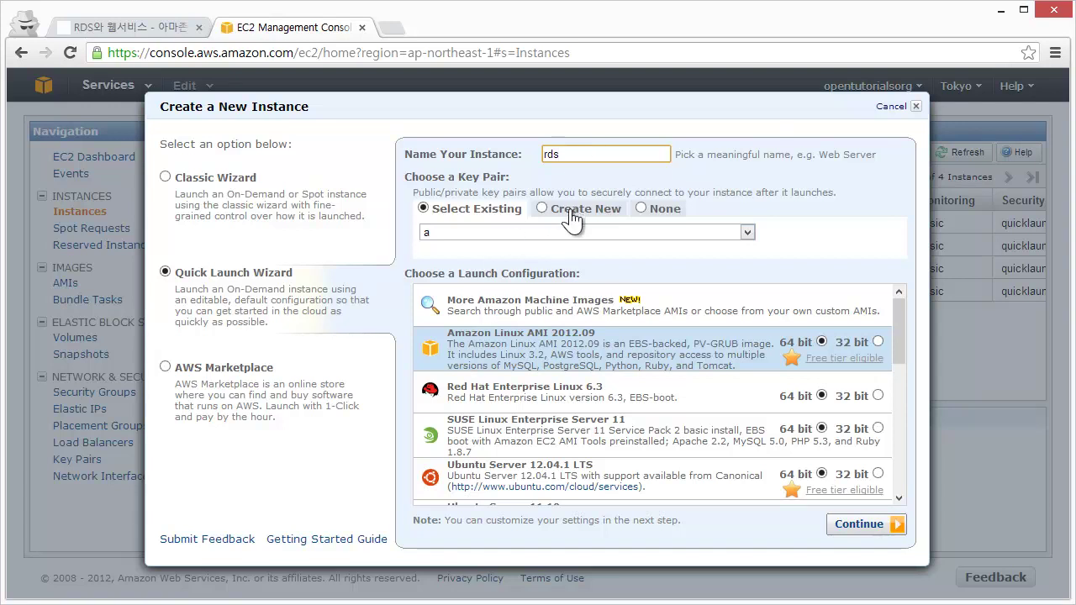
- Choose the existing key pair opentutorials_aws_key and the Ubuntu Server 12.04.1 LTS configuration, and continue to the settings review
left_click(547, 229)
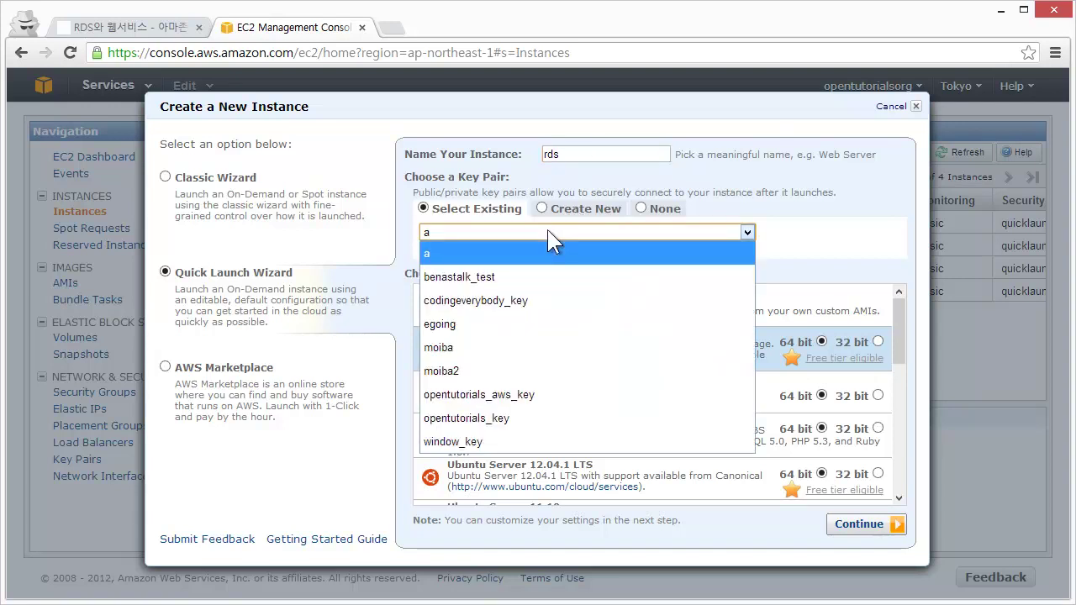
left_click(540, 398)
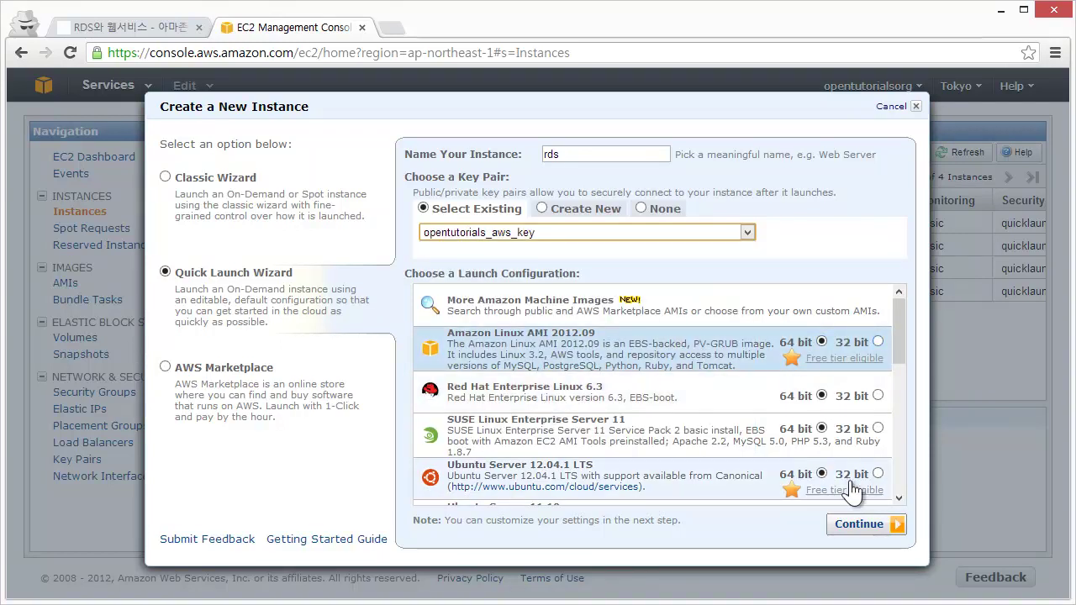
left_click_drag(901, 334, 914, 358)
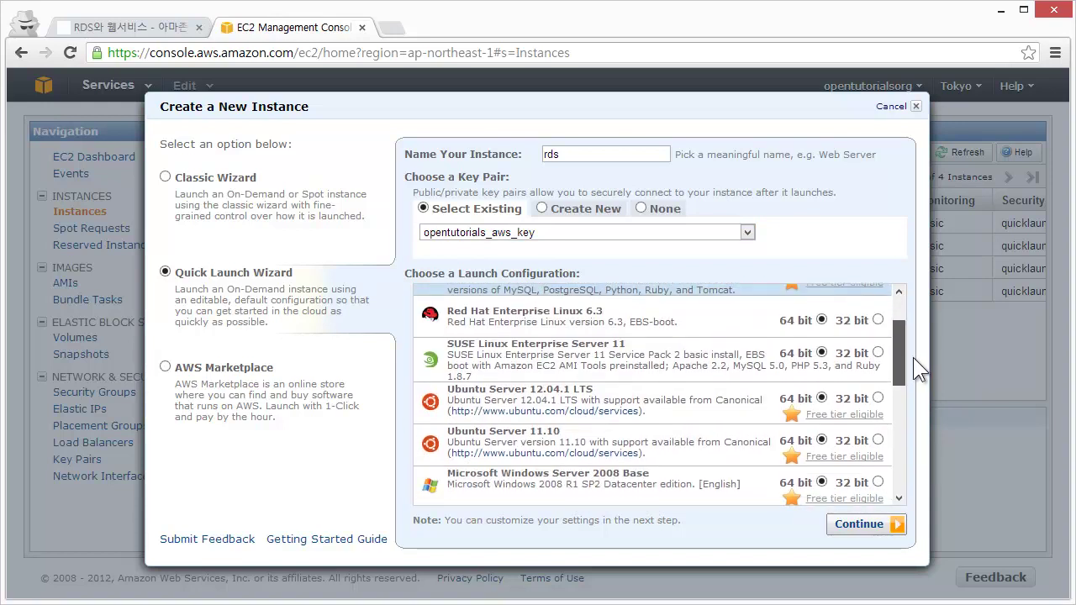
left_click(591, 405)
left_click(858, 524)
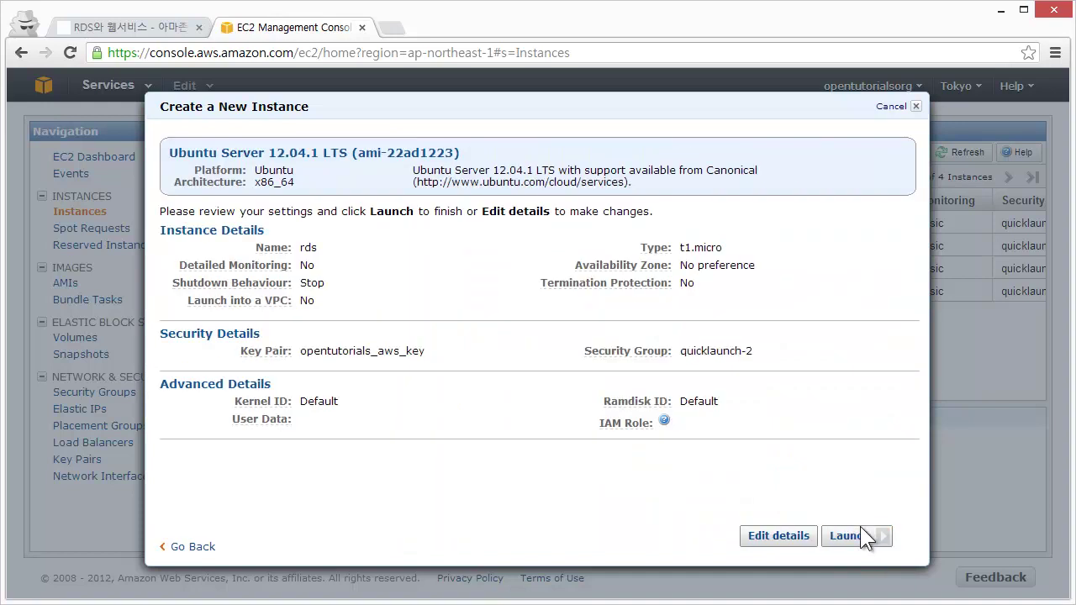
double_click(850, 539)
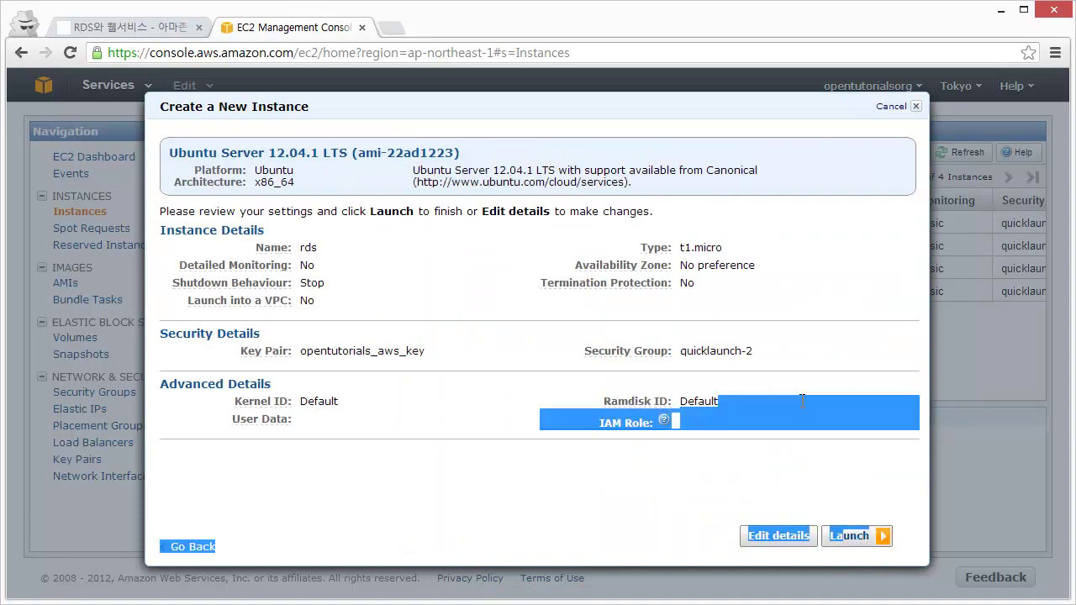
- Edit the instance's security settings to define a new security group named rdssec with the description "RDS security group"
left_click(782, 539)
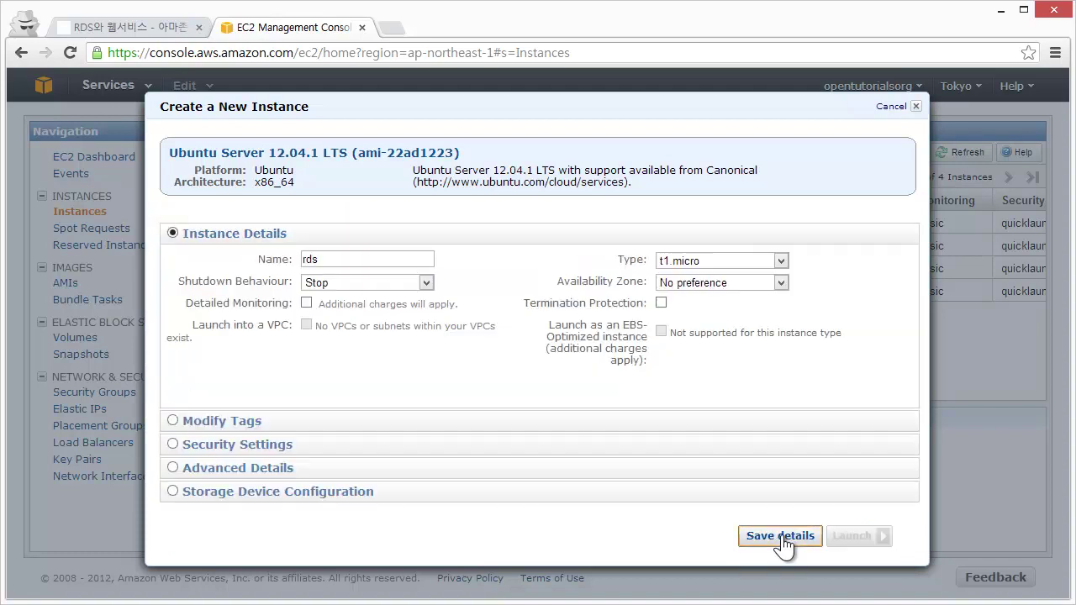
left_click(171, 446)
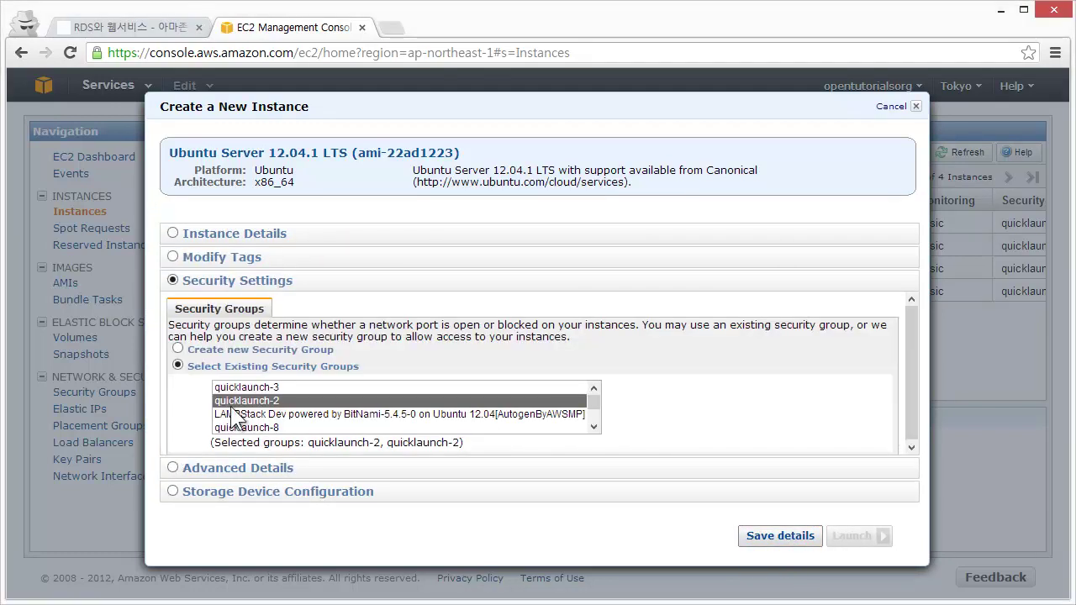
left_click(202, 352)
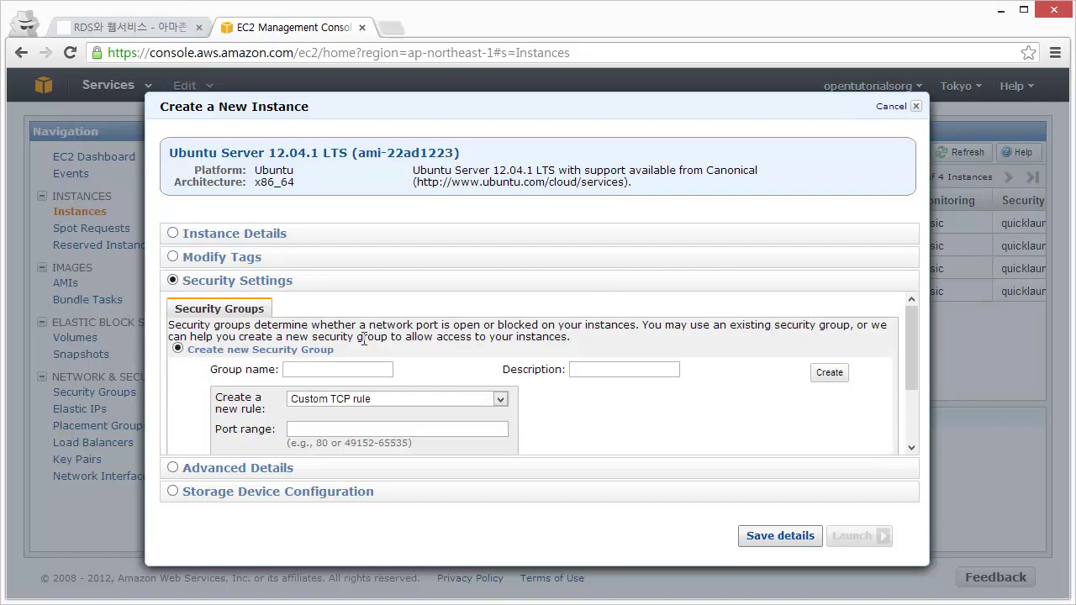
left_click(343, 368)
type("rdssec")
left_click(594, 369)
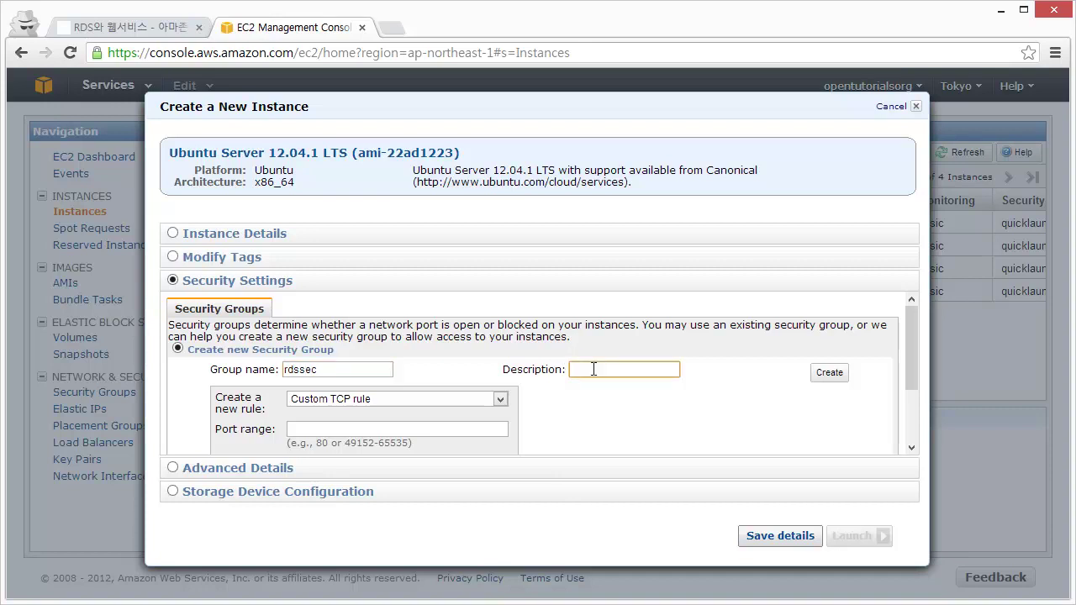
type("RDS security group")
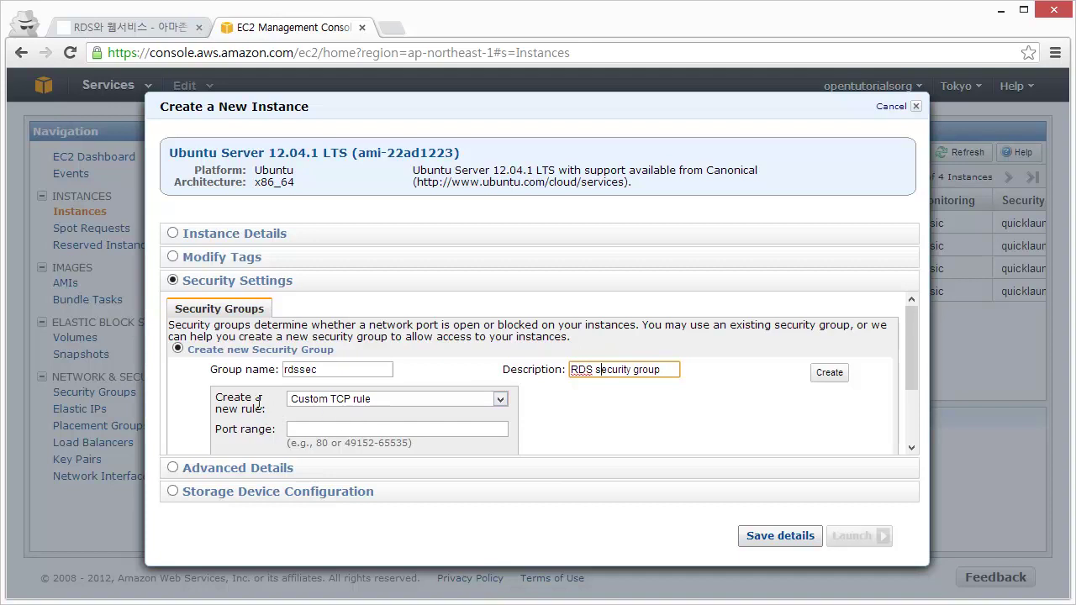
- Add an SSH rule with source 0.0.0.0/0 to the new security group
left_click(334, 399)
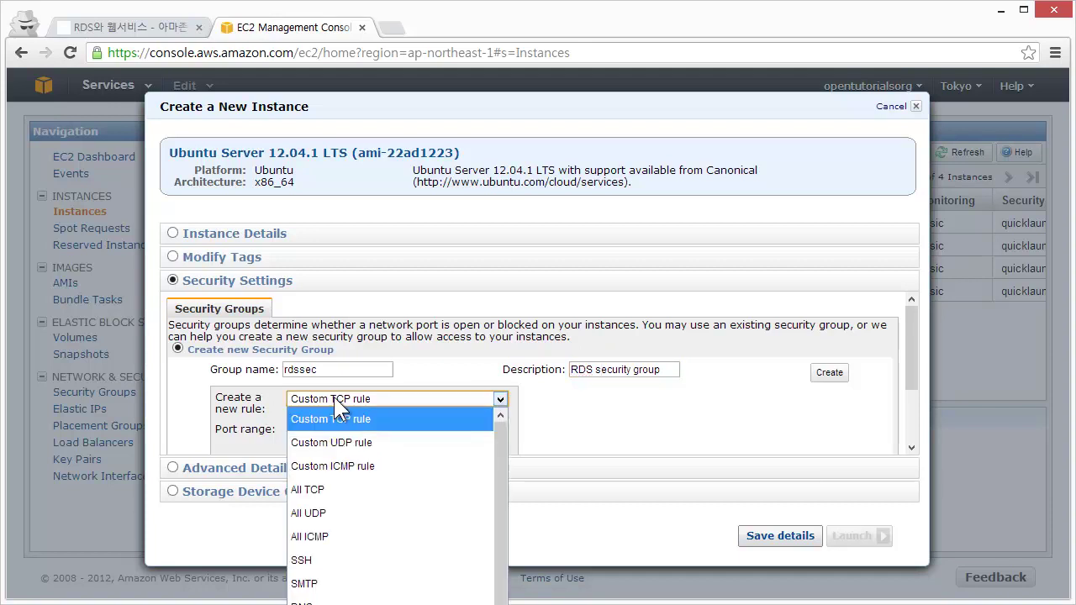
left_click(360, 558)
left_click(472, 431)
type("0.0.0.0/0")
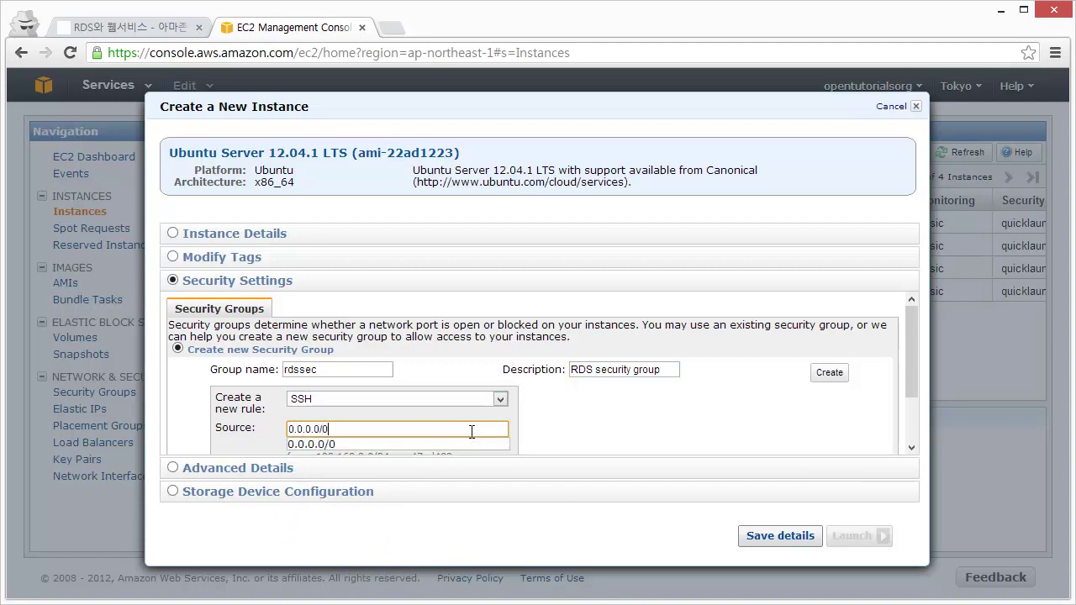
left_click(647, 387)
scroll(656, 408, "down", 1)
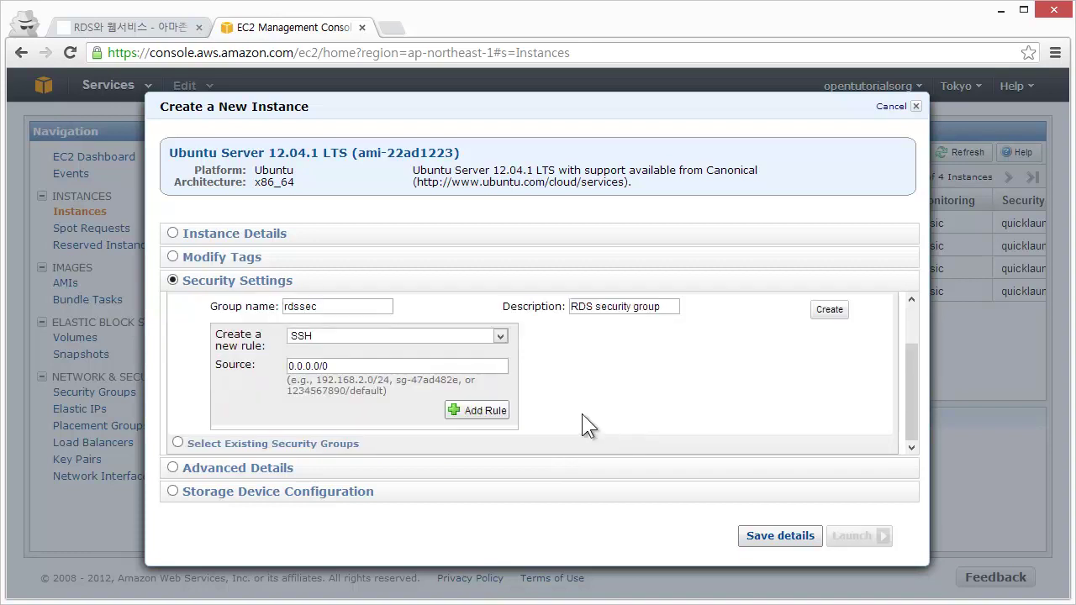
left_click(492, 411)
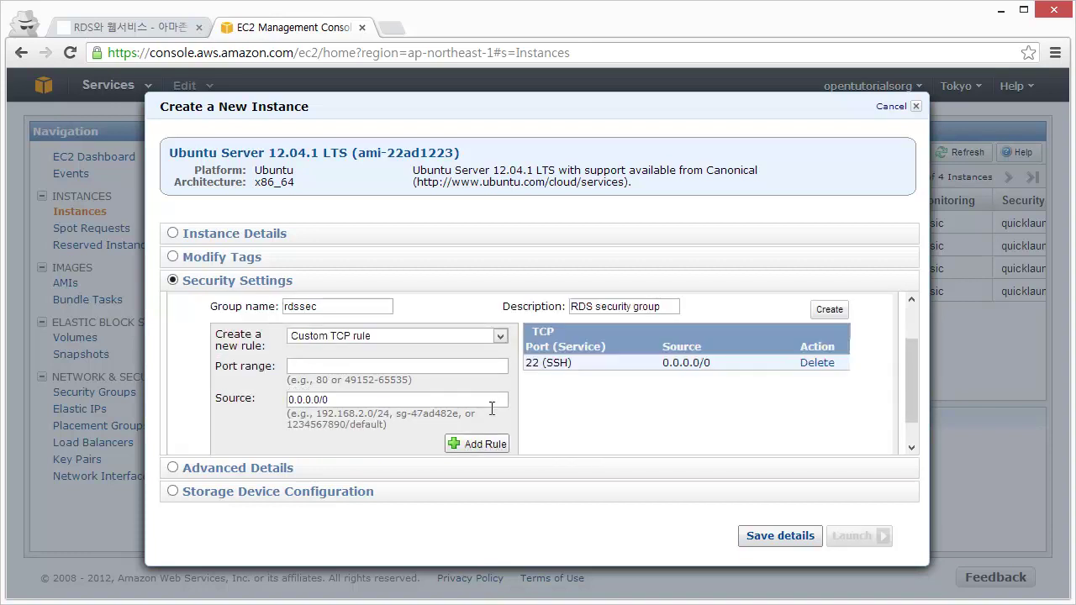
- Add an HTTP rule with source 0.0.0.0/0 and create the rdssec security group
left_click(382, 329)
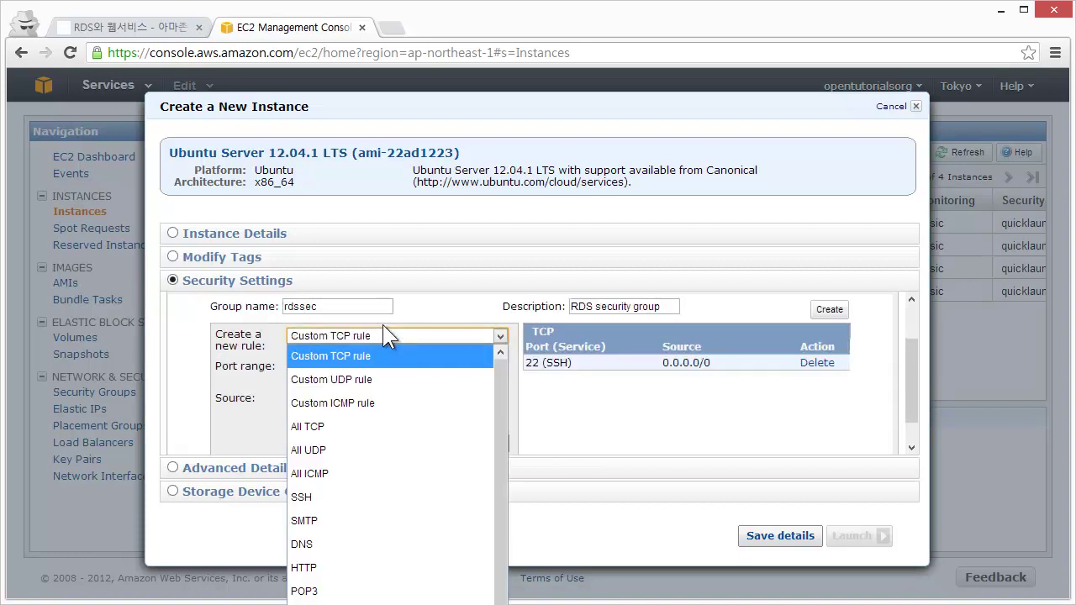
left_click(370, 570)
left_click(357, 370)
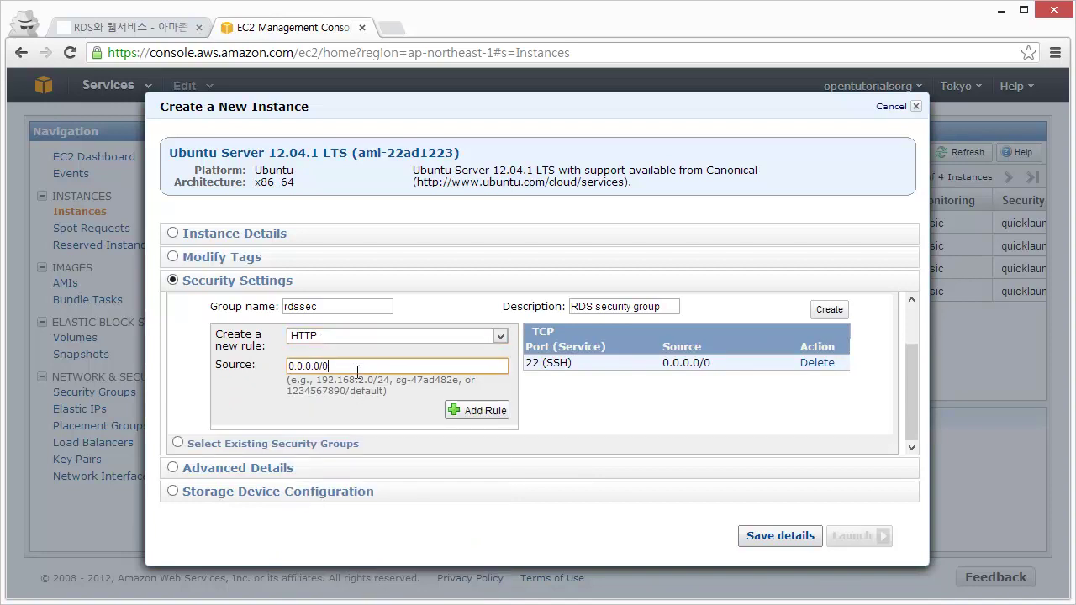
left_click(469, 411)
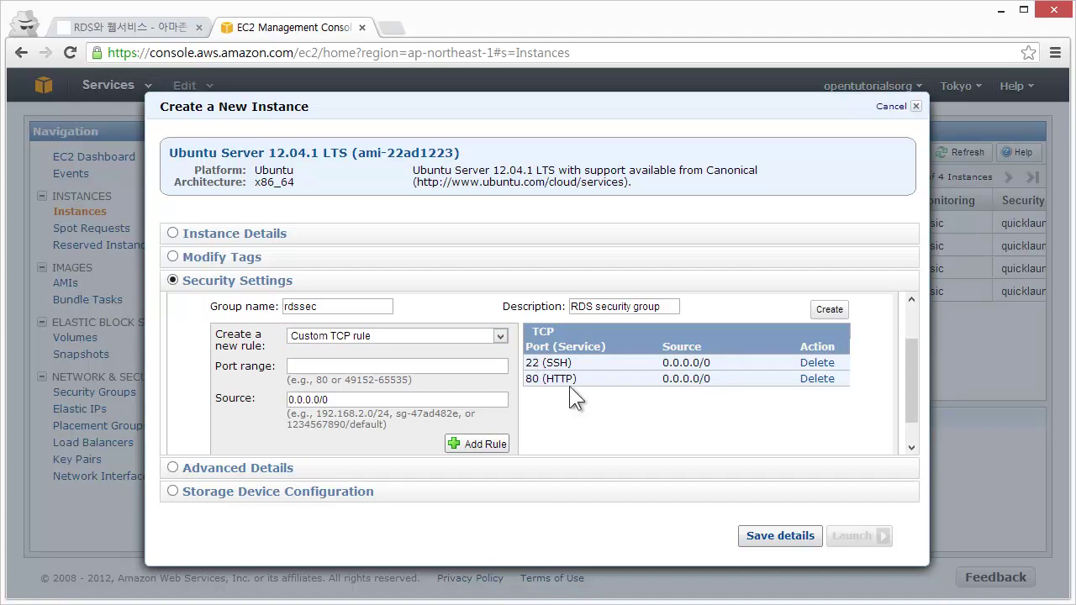
scroll(581, 386, "up", 2)
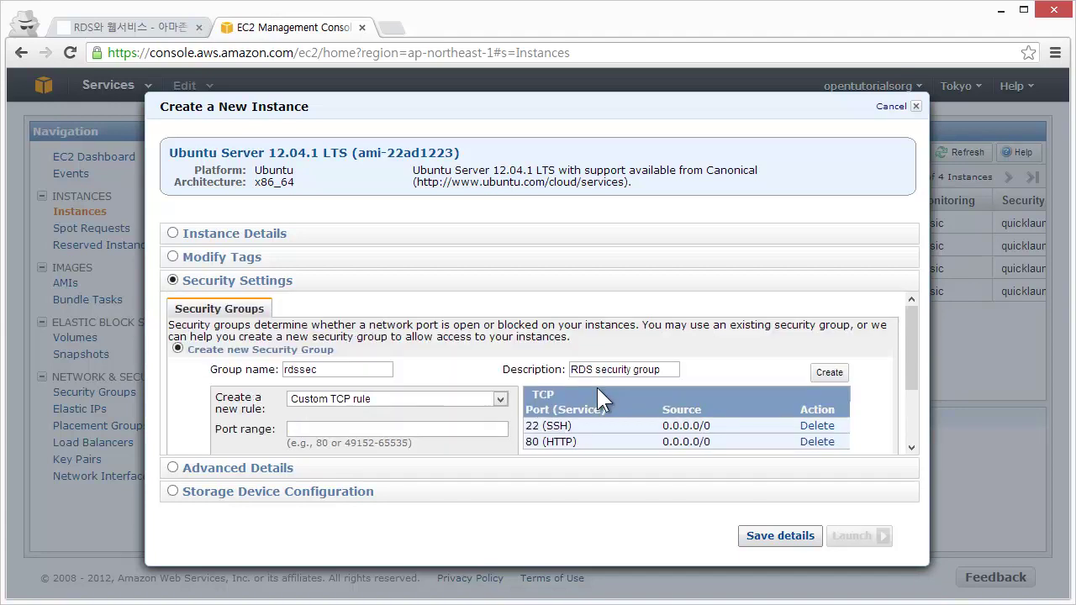
left_click(831, 375)
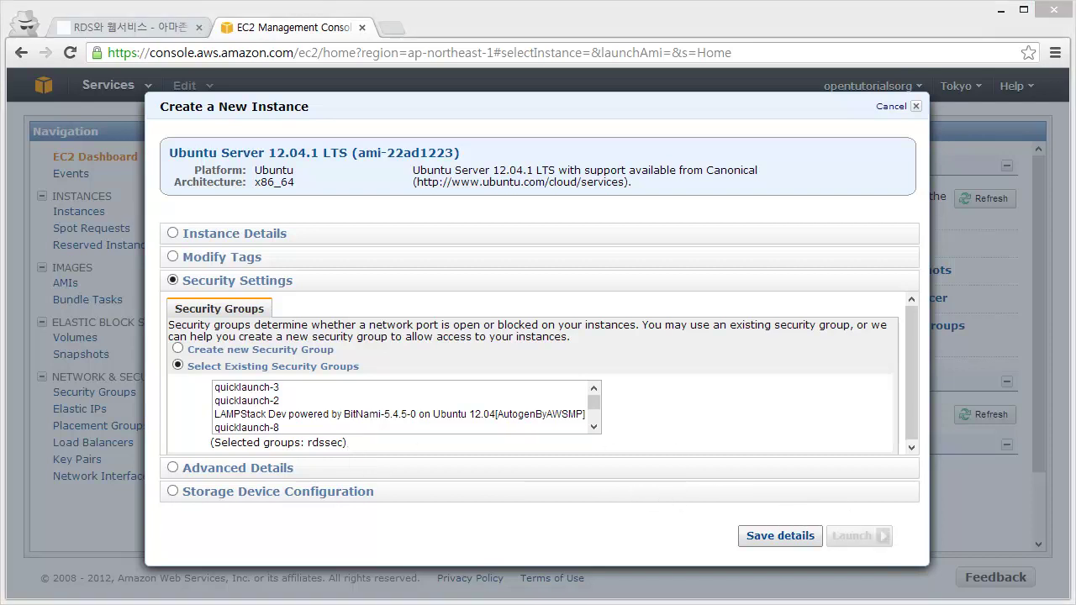
- Save the edited details and launch the rds instance, then return to the list of EC2 instances
left_click(821, 536)
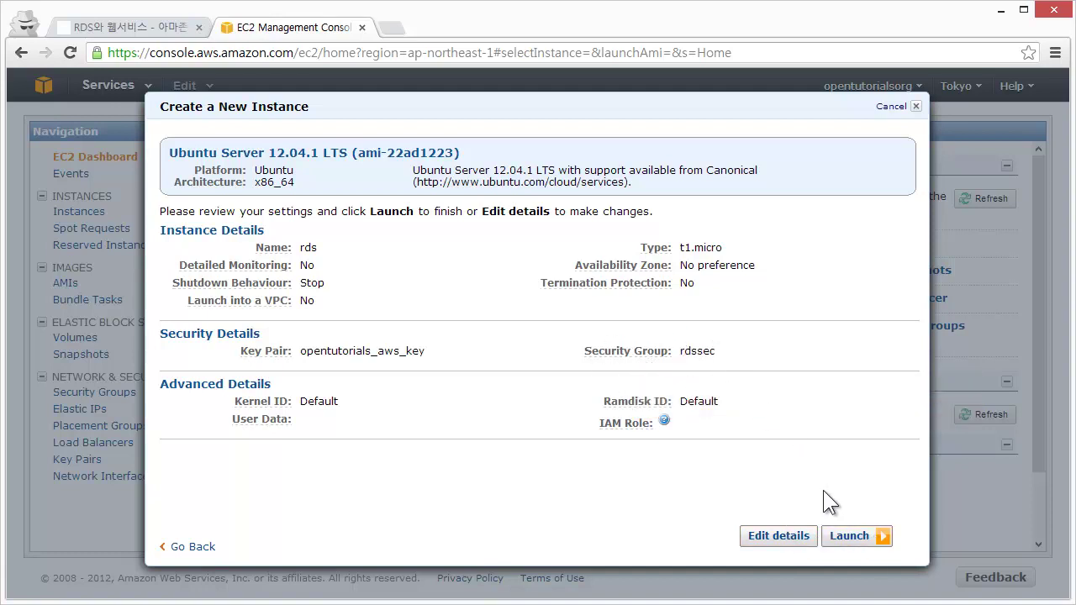
left_click(846, 538)
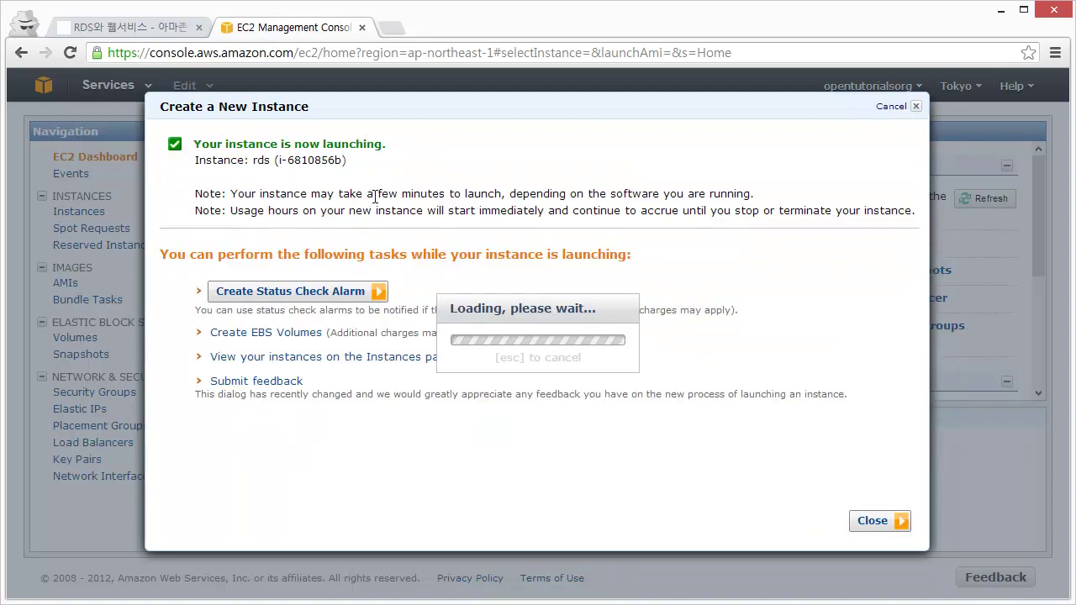
left_click(872, 522)
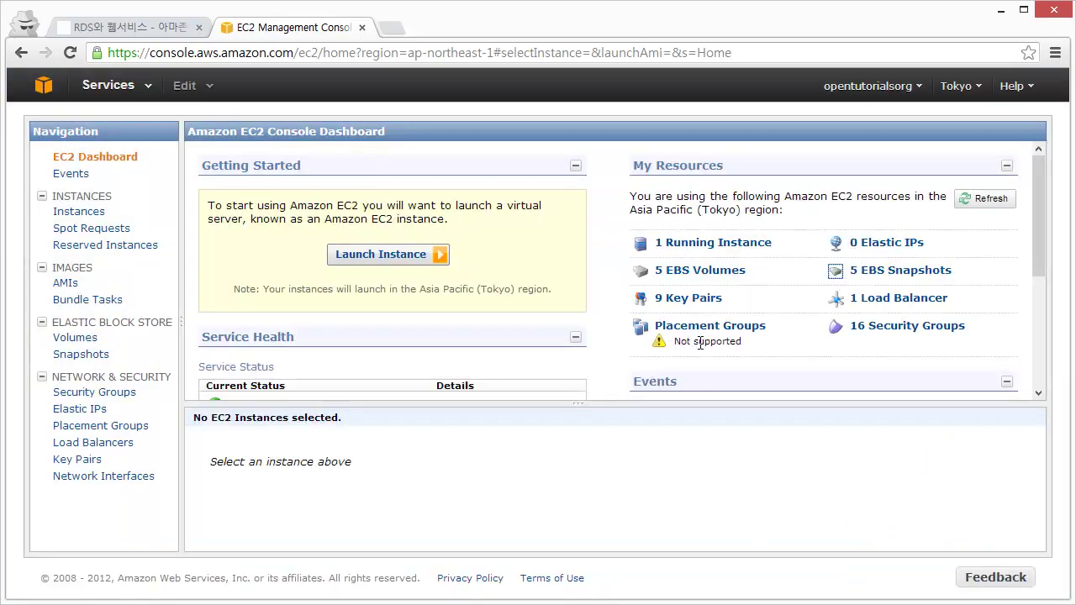
left_click(78, 212)
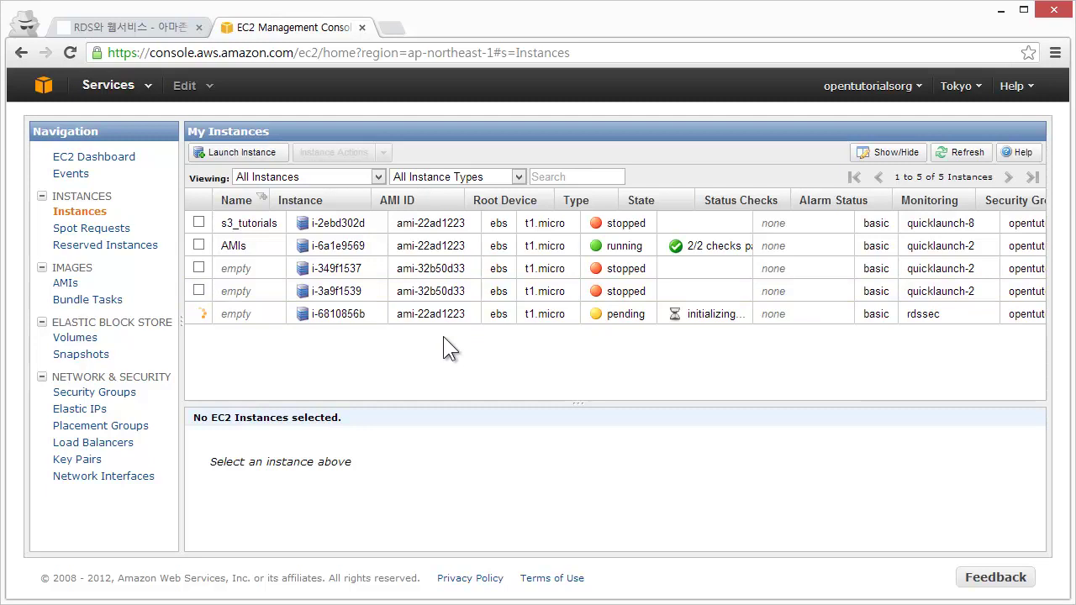
- Check the tutorial's server setup instructions, then open the SSH connection help for the rds instance
key("ctrl+Tab")
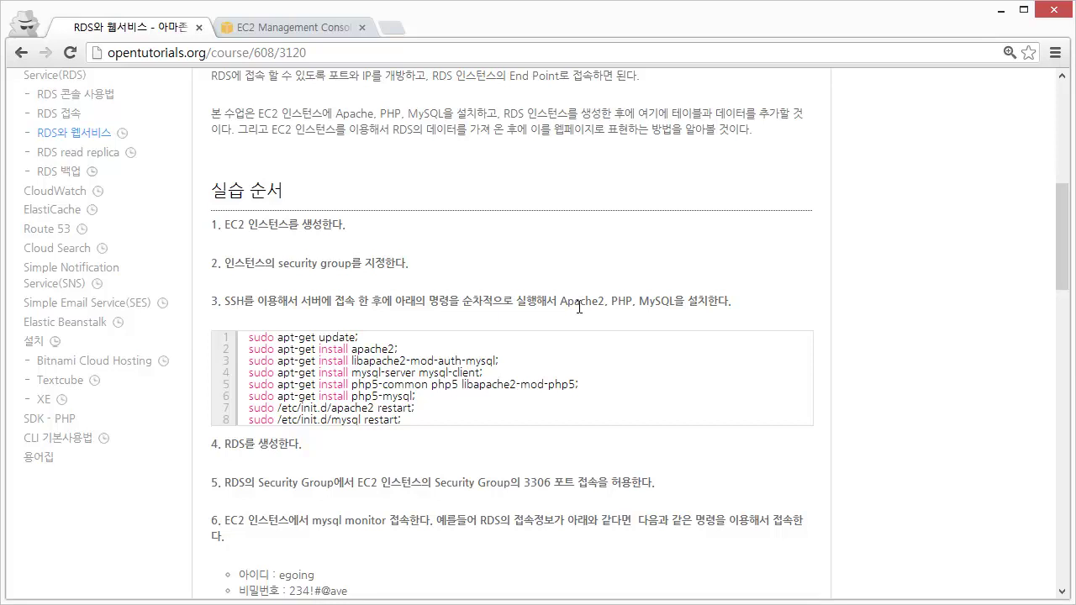
key("ctrl+Tab")
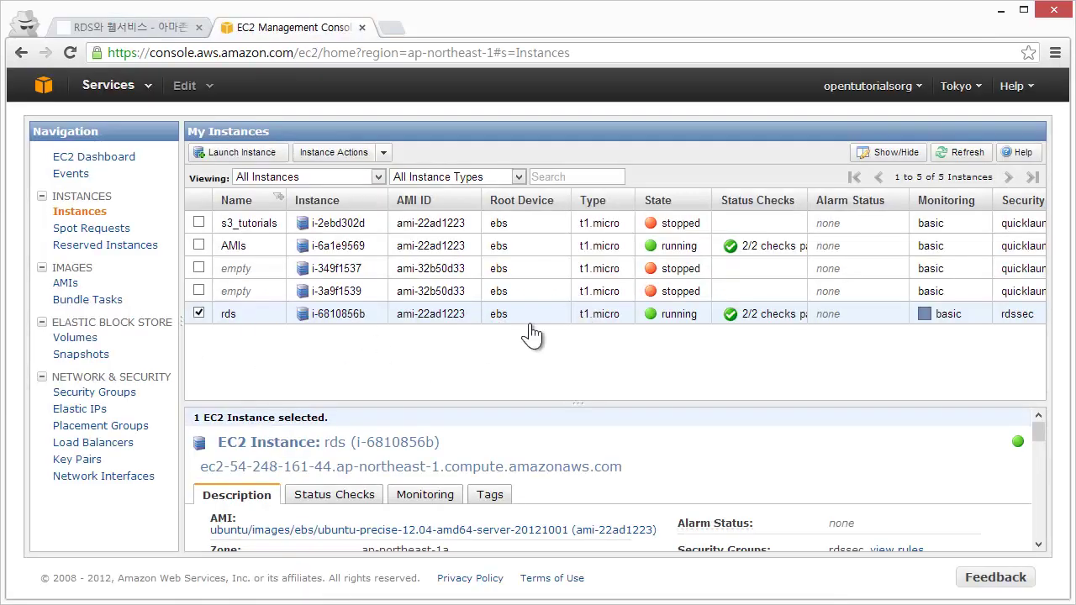
right_click(531, 318)
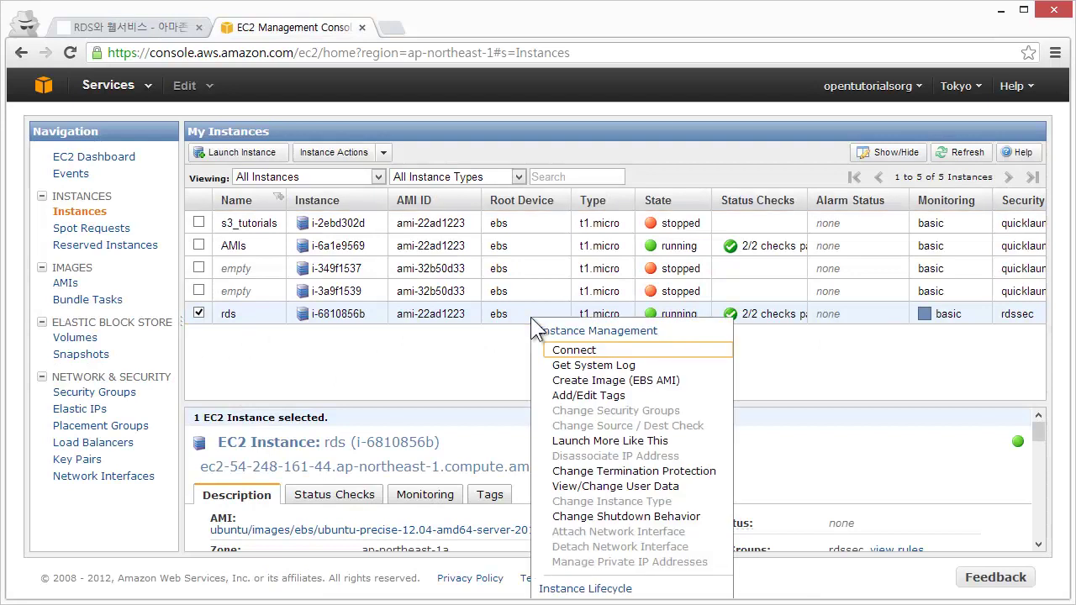
left_click(577, 349)
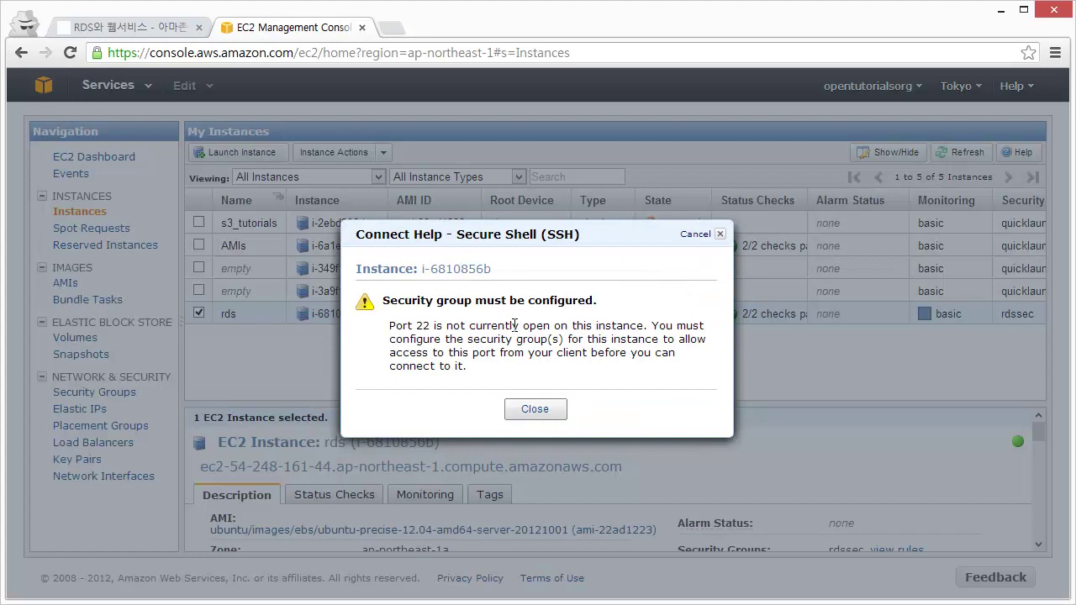
- Close the connection help and bring up the inbound rules of the rdssec security group
left_click(538, 415)
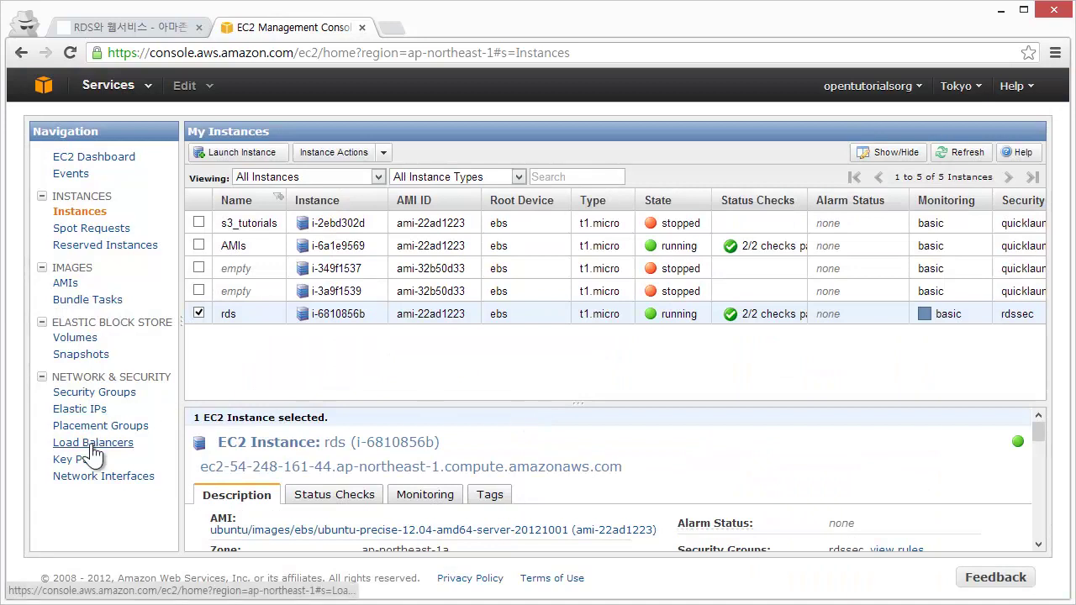
left_click(94, 395)
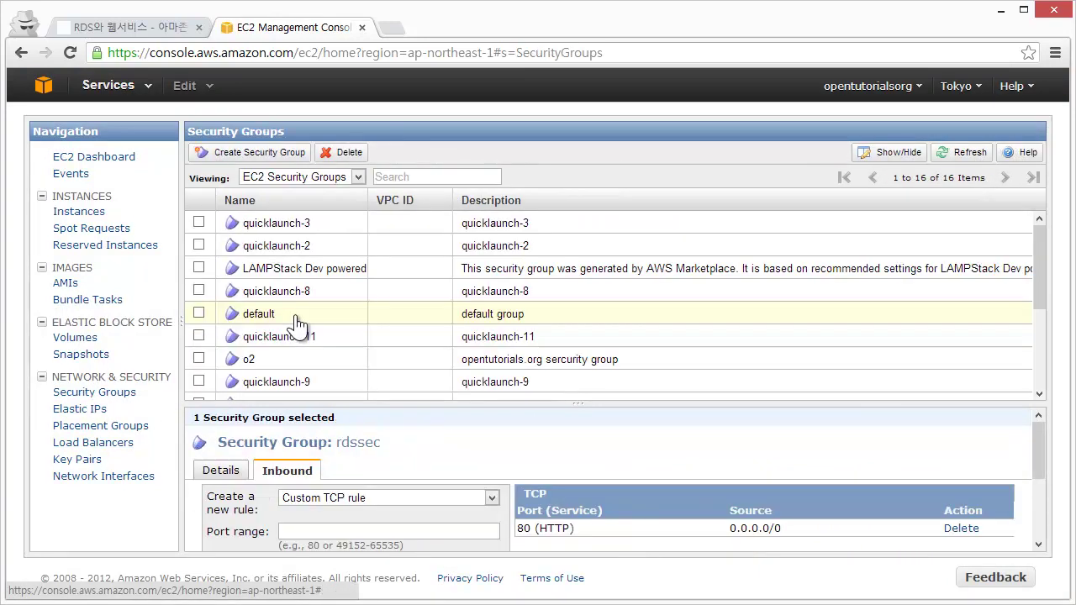
scroll(305, 353, "down", 3)
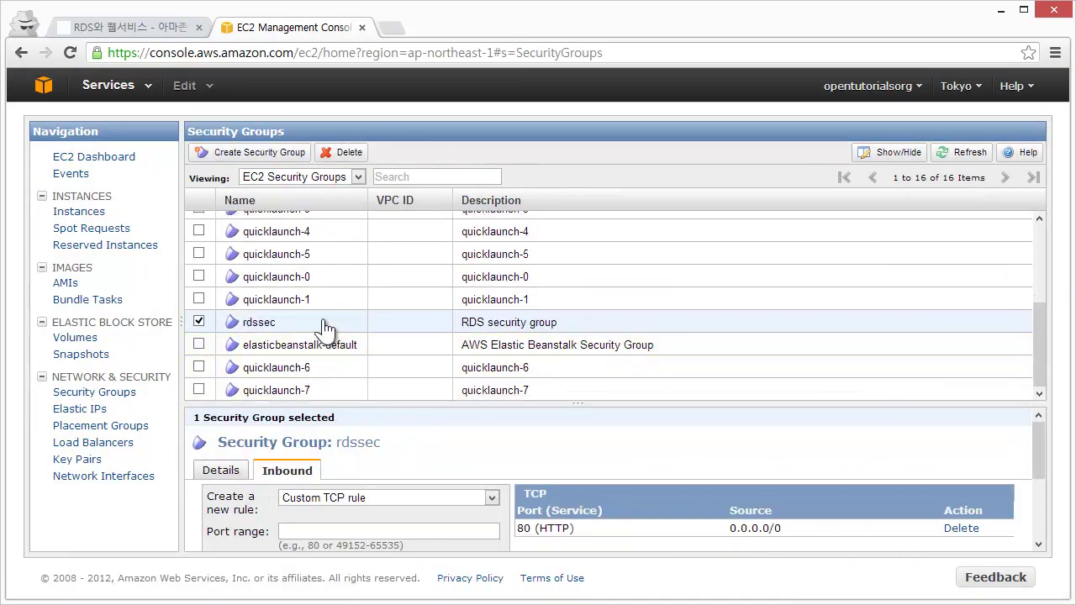
left_click_drag(401, 401, 404, 303)
scroll(397, 405, "down", 1)
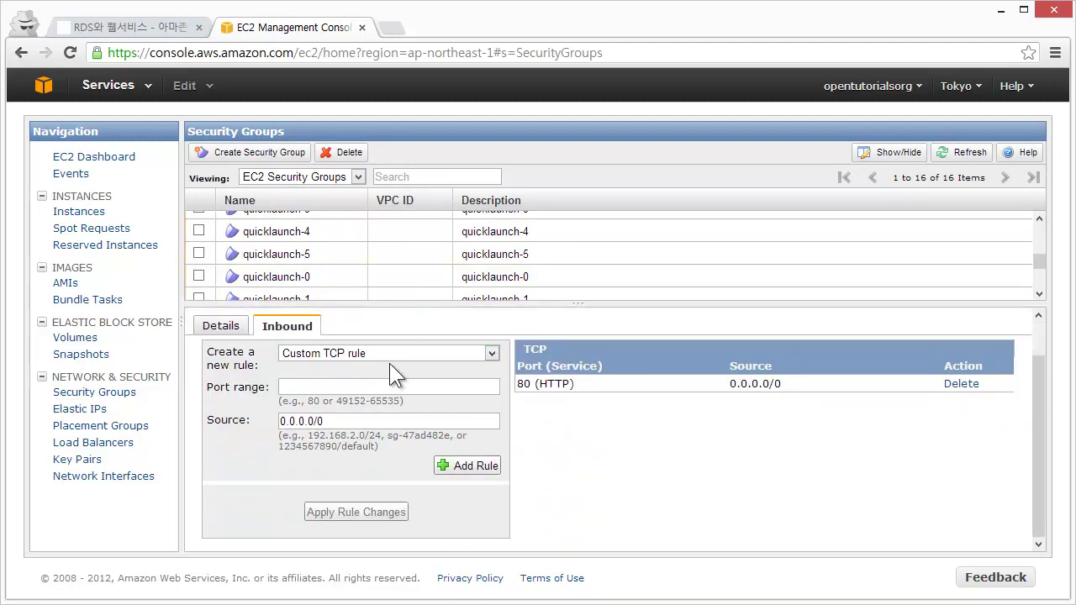
- Add an inbound SSH rule with source 0.0.0.0/0 to the rdssec security group and apply the rule changes
left_click(389, 356)
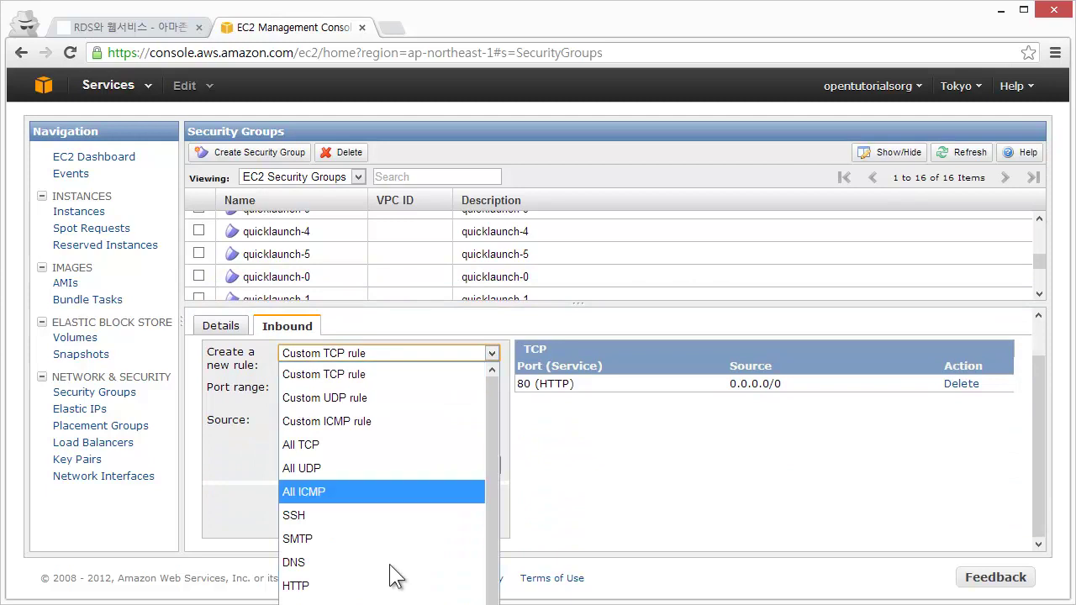
left_click(387, 516)
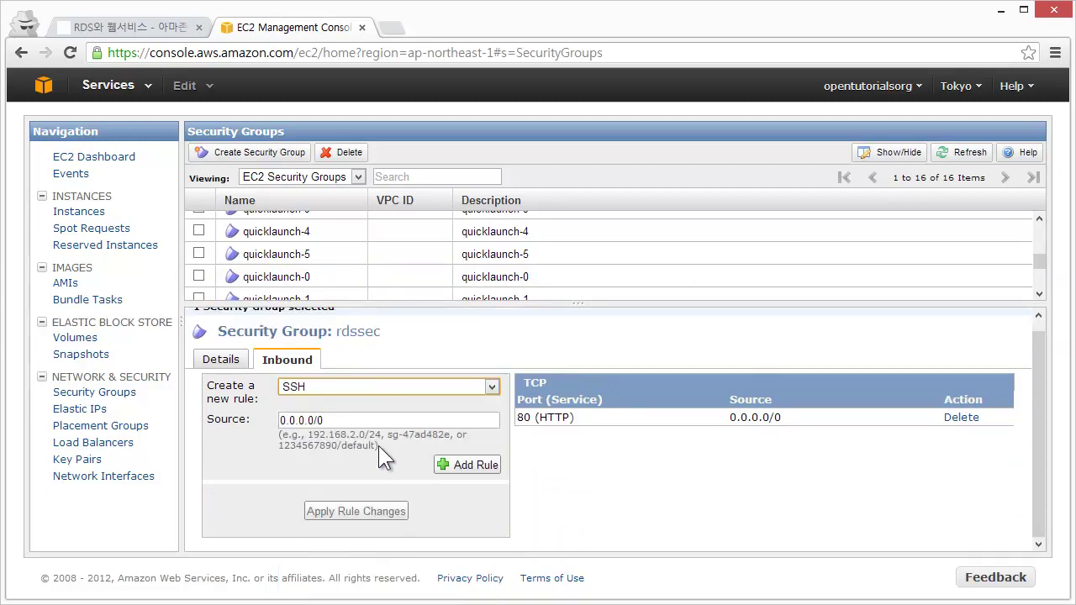
left_click(491, 468)
scroll(491, 467, "down", 1)
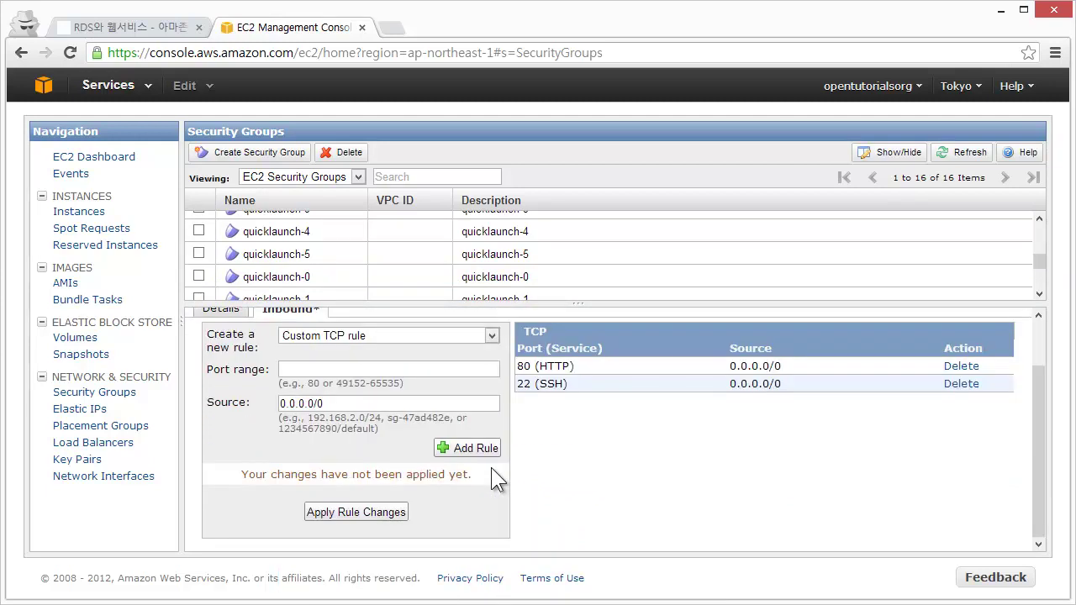
left_click(359, 515)
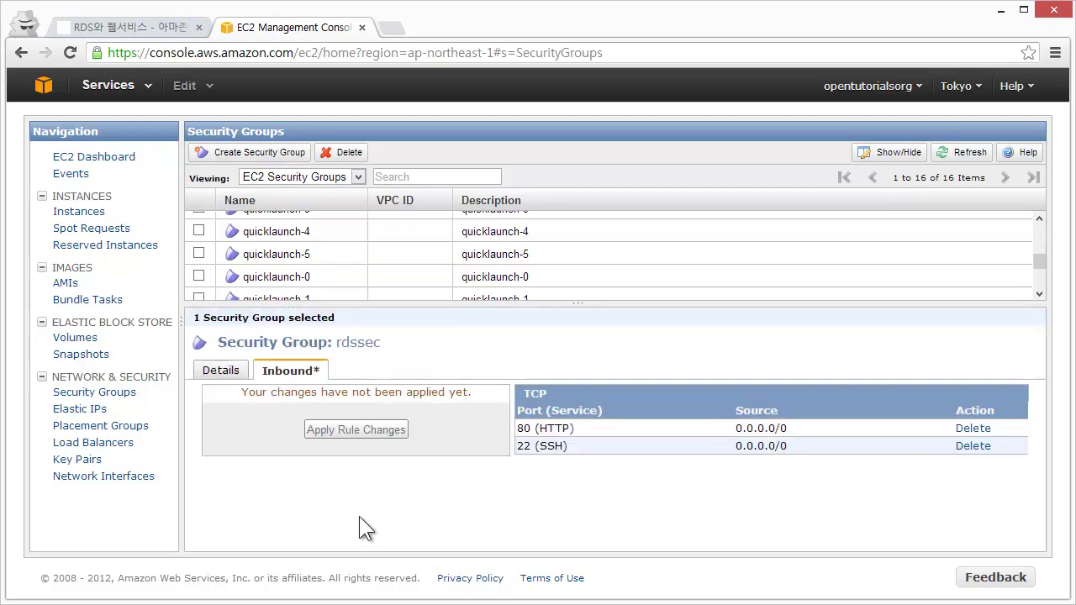
- Return to the list of EC2 instances and open the connection dialog for the rds instance
left_click(79, 212)
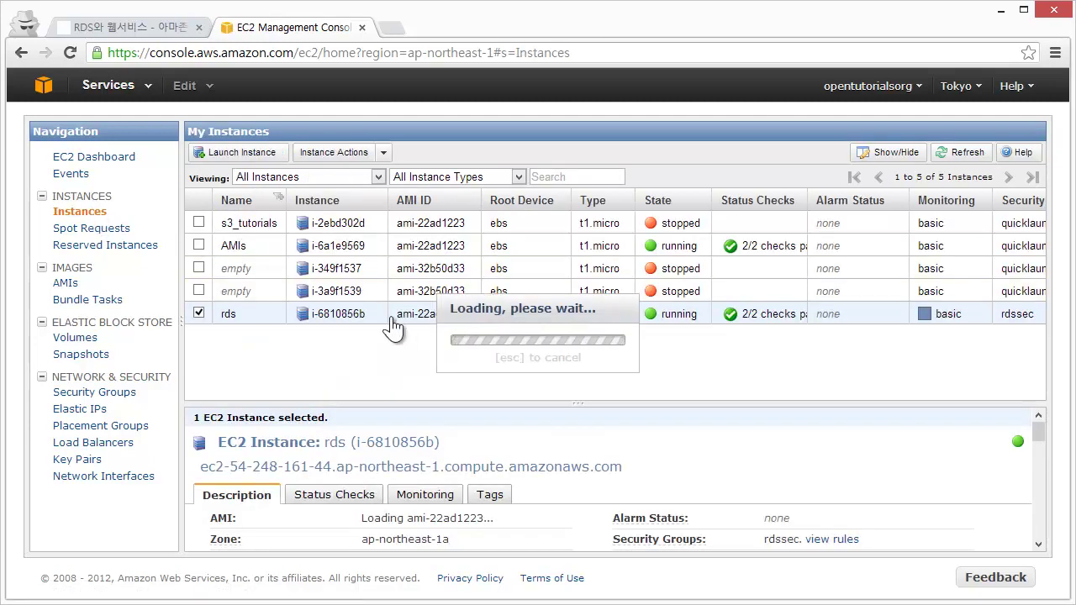
right_click(387, 315)
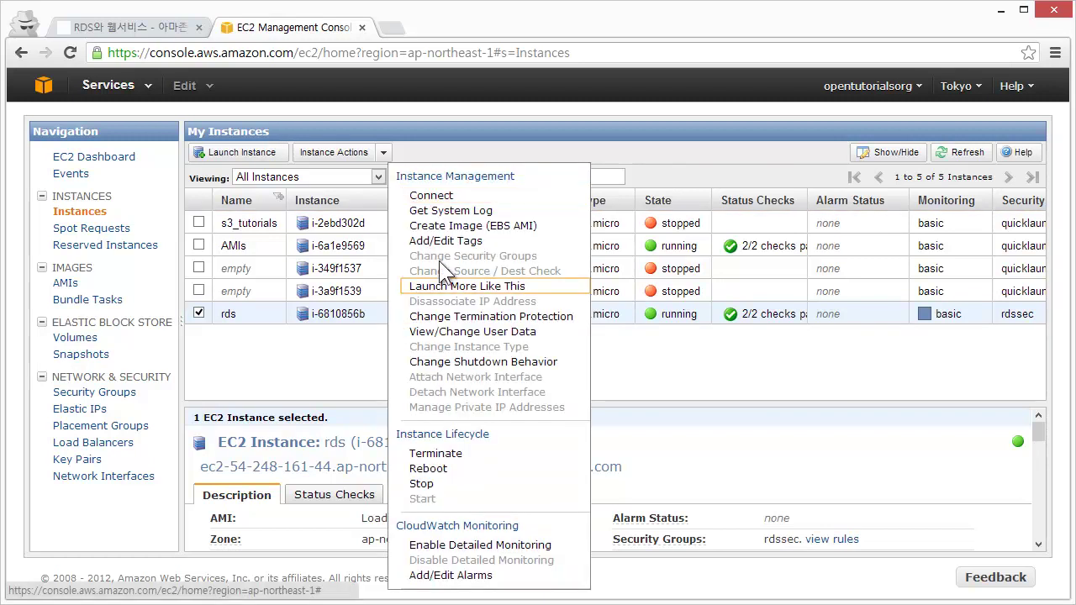
left_click(469, 193)
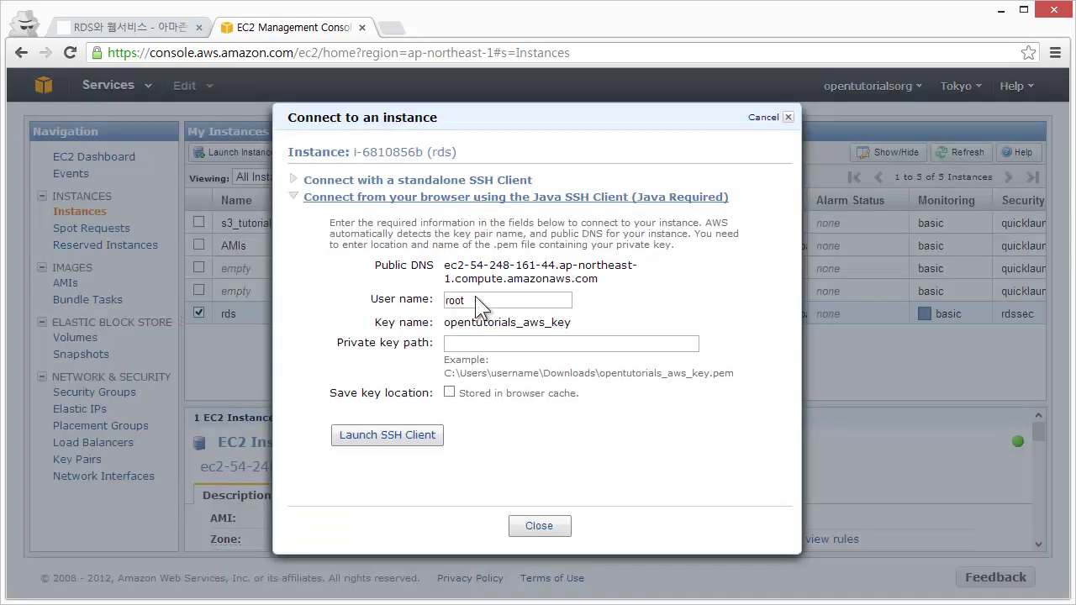
- Set the SSH user name to ubuntu and the private key path to C:\dev\key\opentutorials_aws_key.pem
double_click(470, 296)
type("ubuntu")
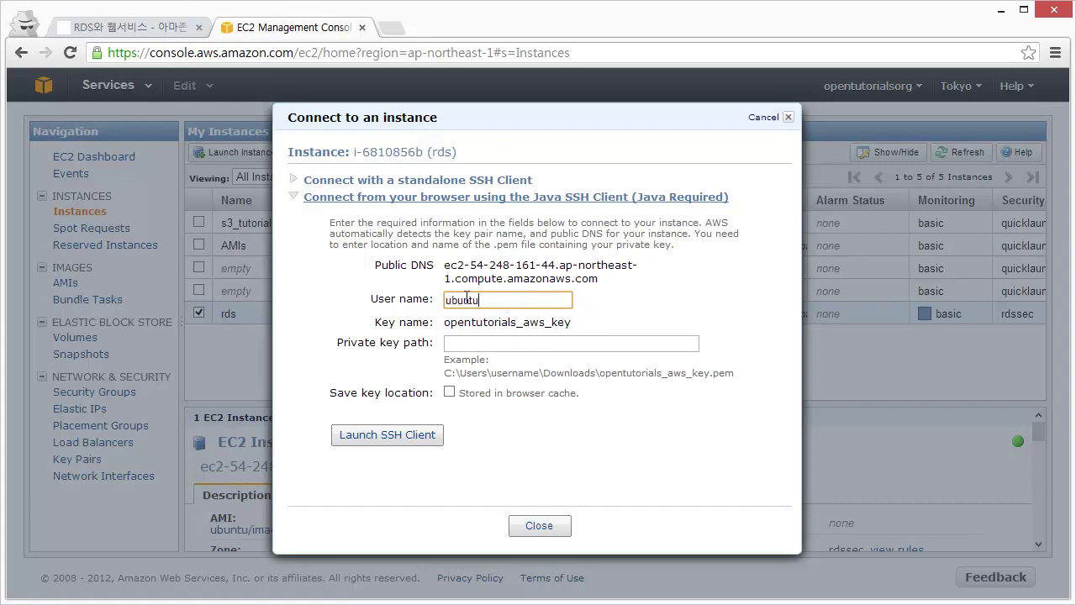
left_click(456, 344)
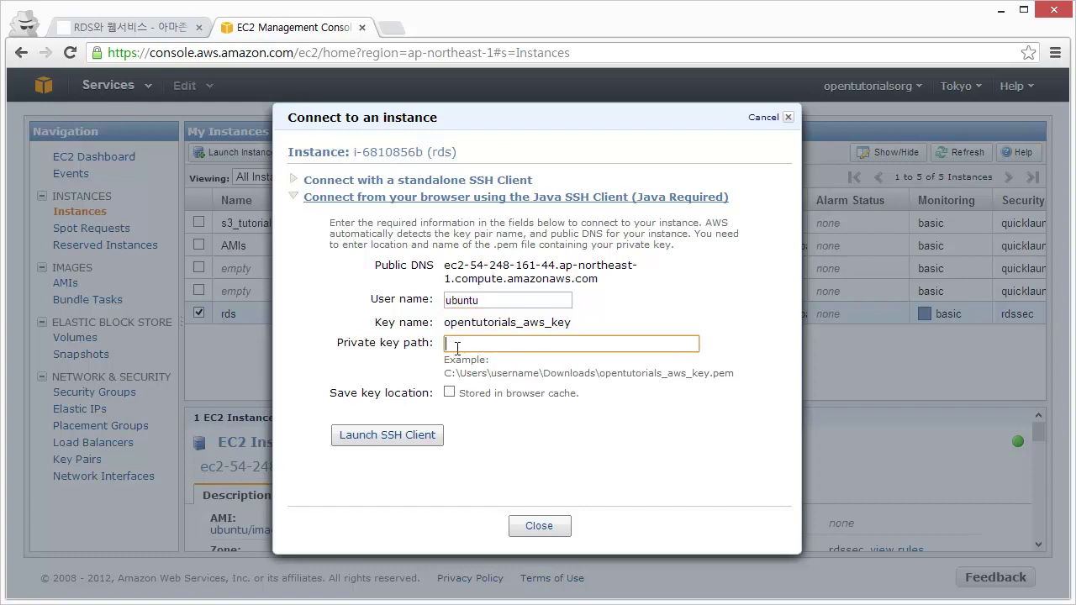
key("ctrl+v")
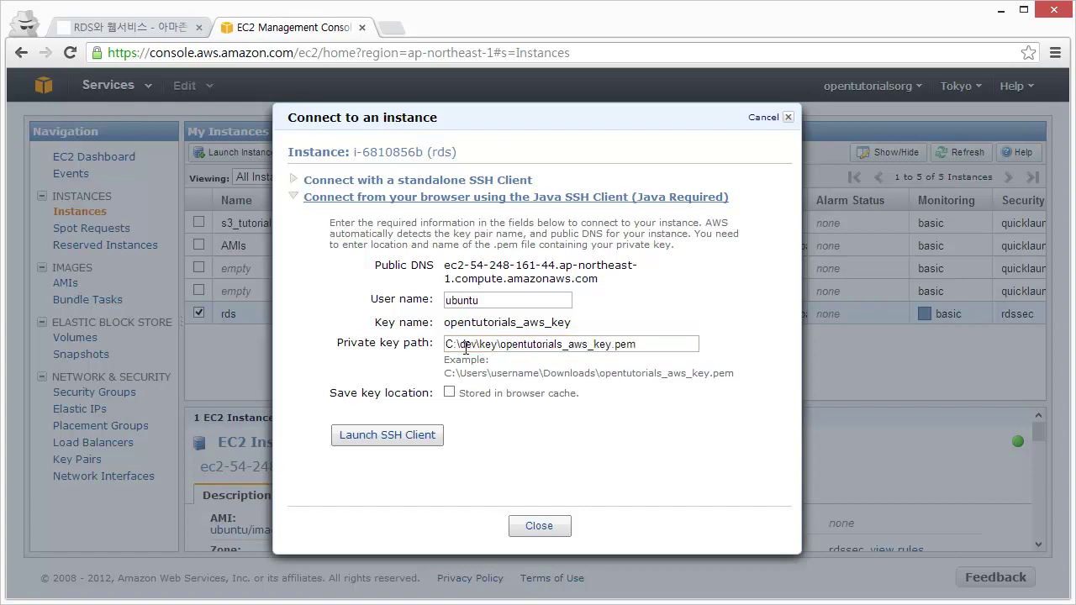
left_click_drag(648, 345, 283, 359)
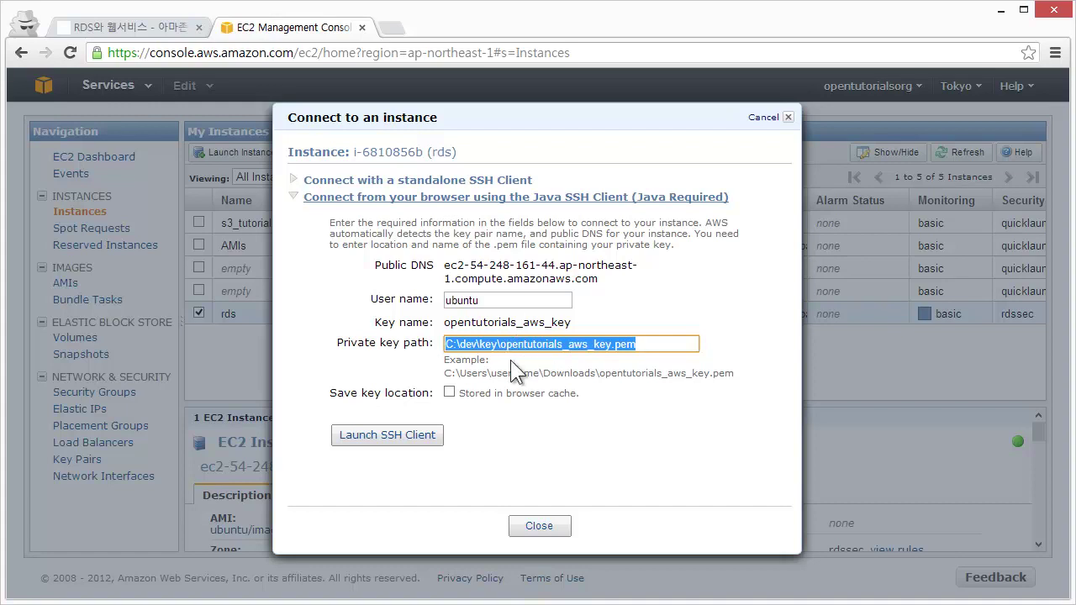
- Store the key location in the browser cache and launch the SSH client, adding the host to the known hosts
left_click(449, 392)
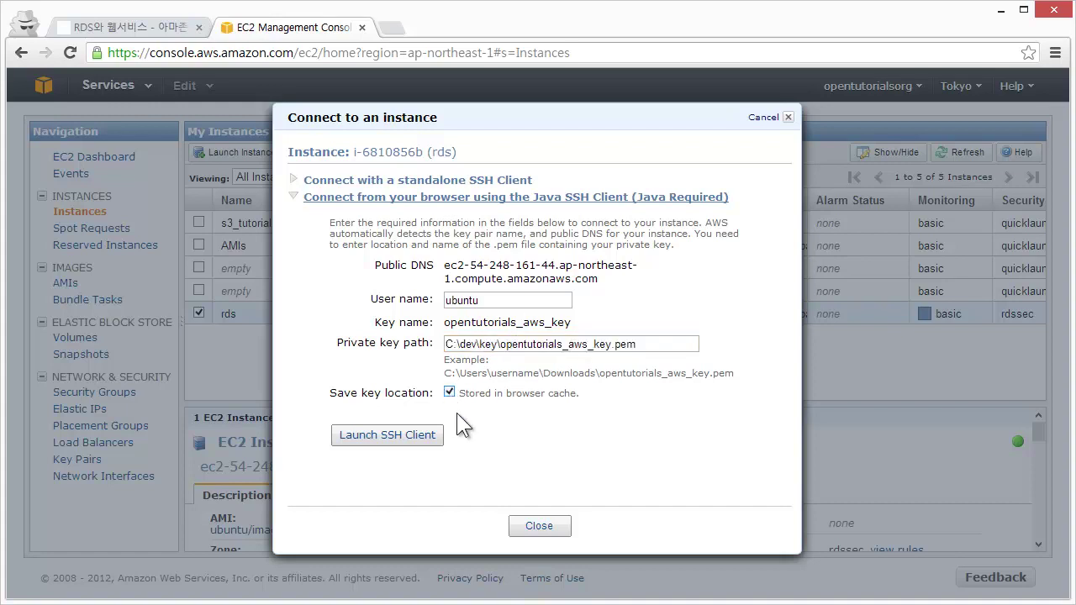
left_click(397, 444)
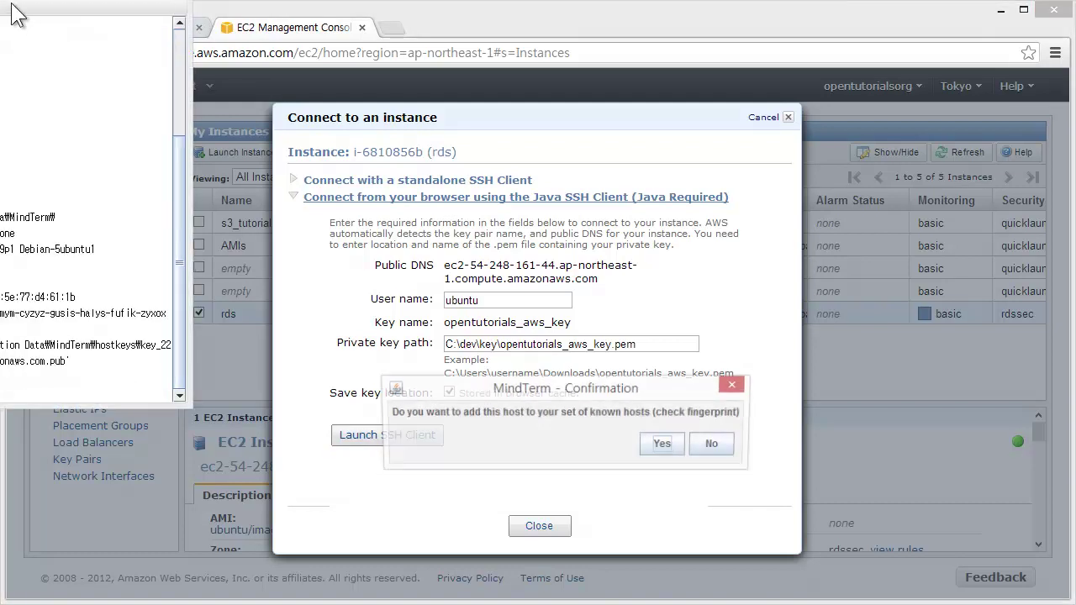
left_click(671, 439)
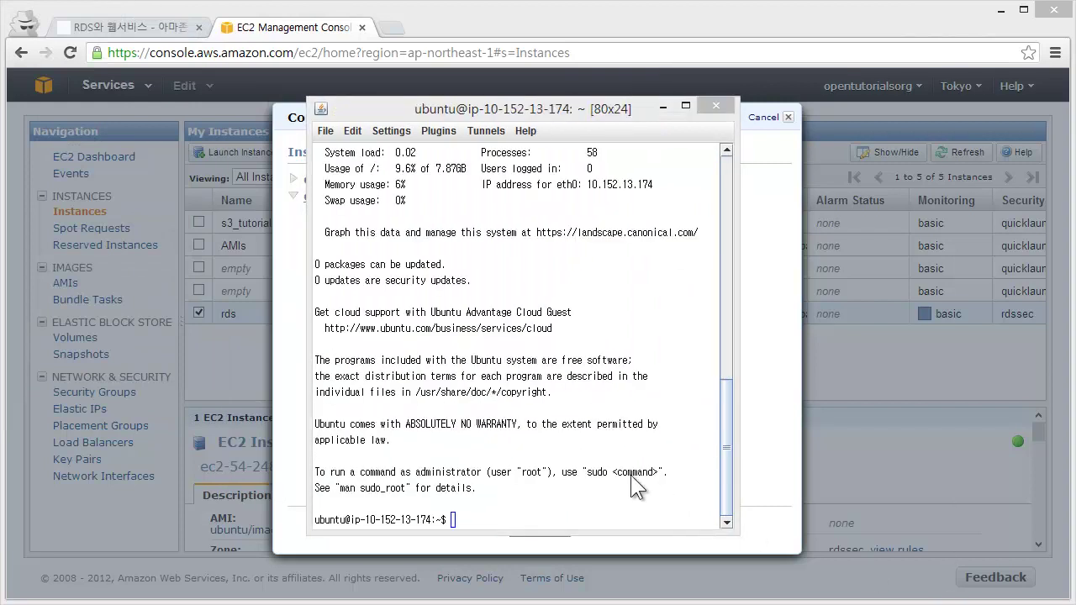
- Copy the command "sudo apt-get update;" from the tutorial's server setup instructions
left_click(103, 22)
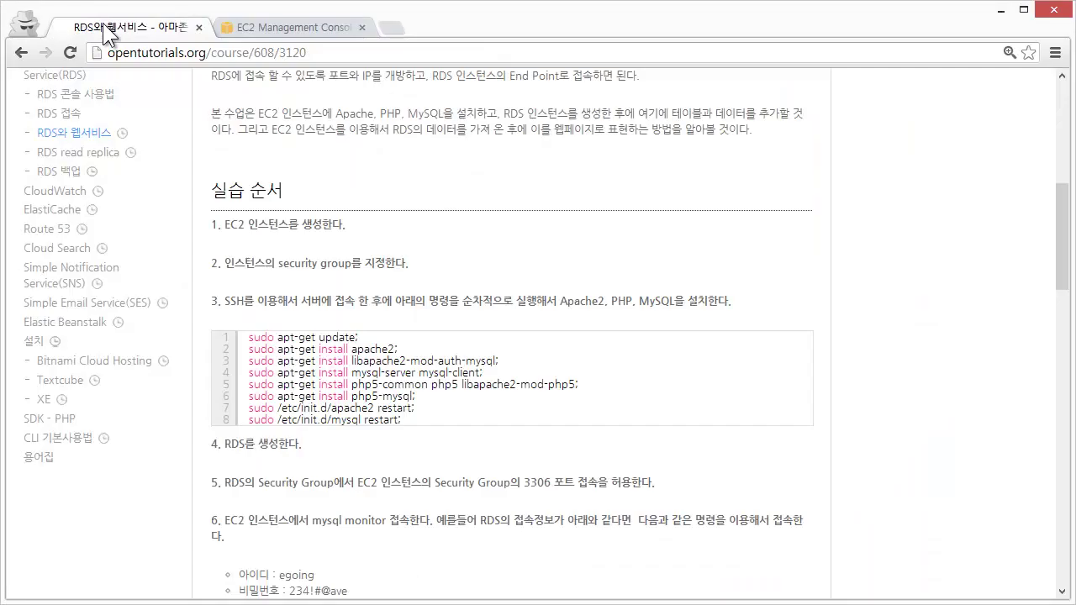
left_click_drag(405, 422, 241, 336)
right_click(282, 354)
left_click(311, 365)
left_click_drag(360, 337, 247, 337)
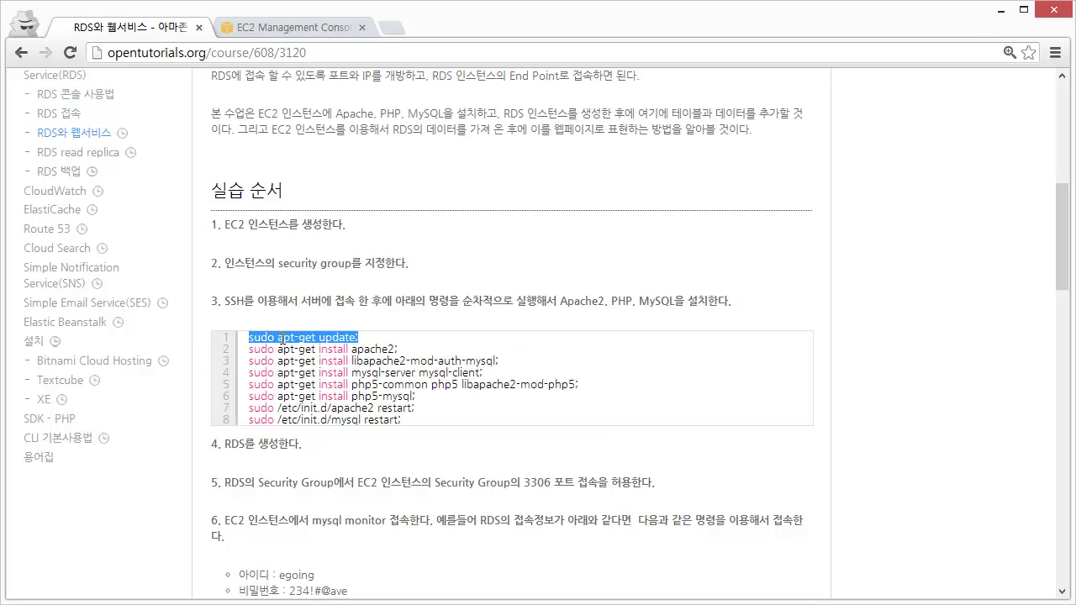
right_click(282, 338)
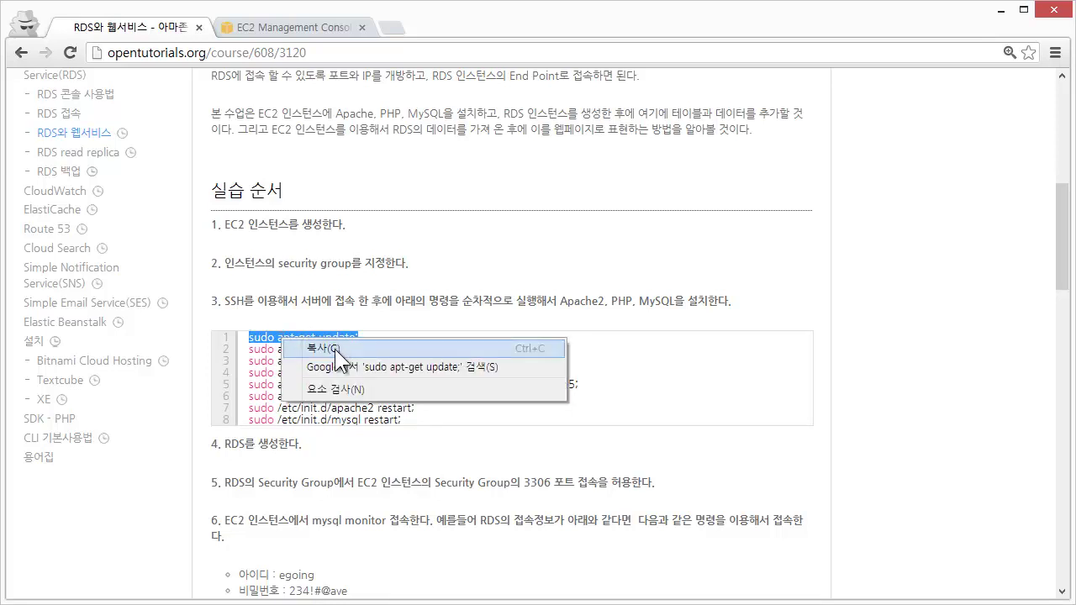
left_click(335, 349)
- Paste and run "sudo apt-get update;" in the SSH terminal, then return to the tutorial's command list
key("alt+Tab")
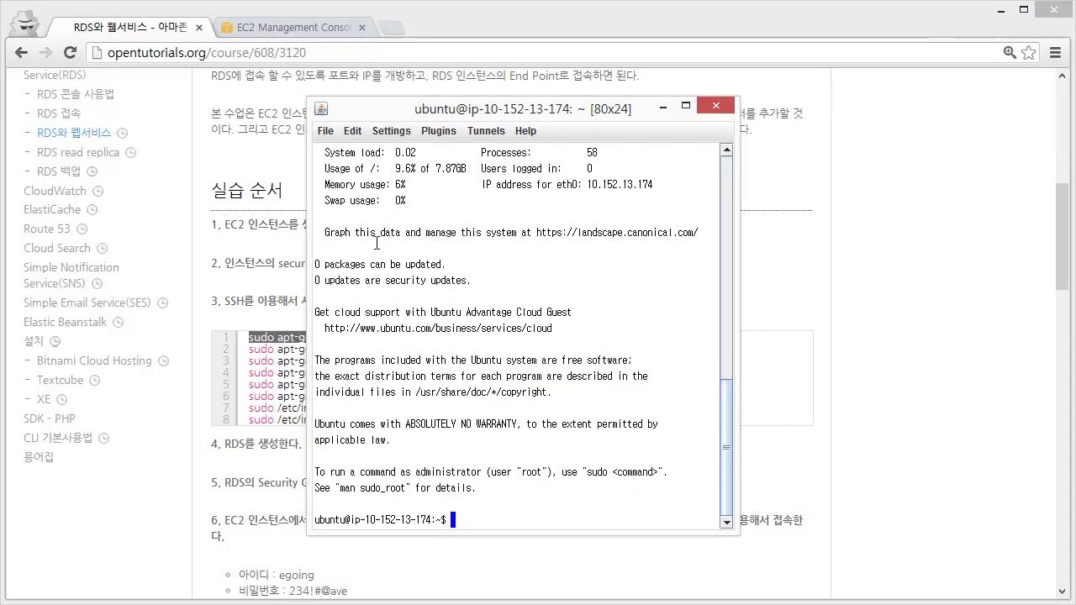
left_click(352, 131)
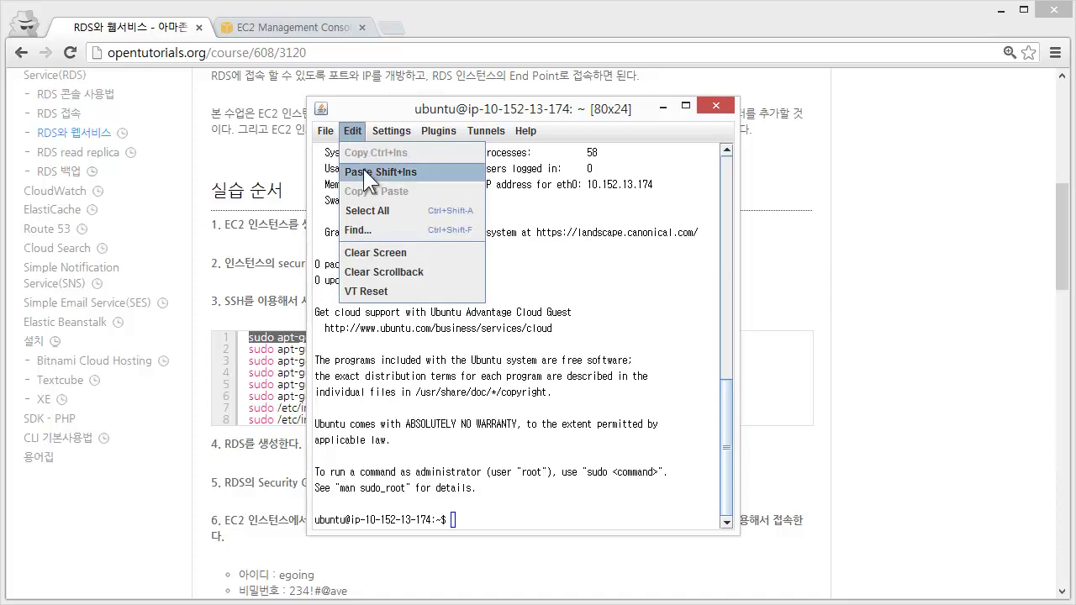
left_click(363, 171)
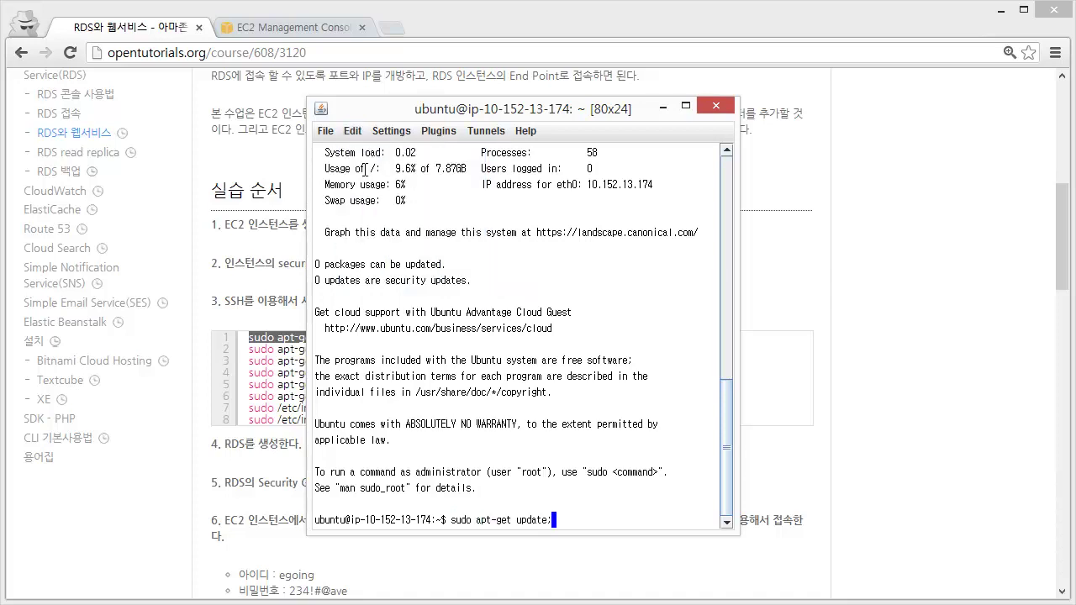
key("Return")
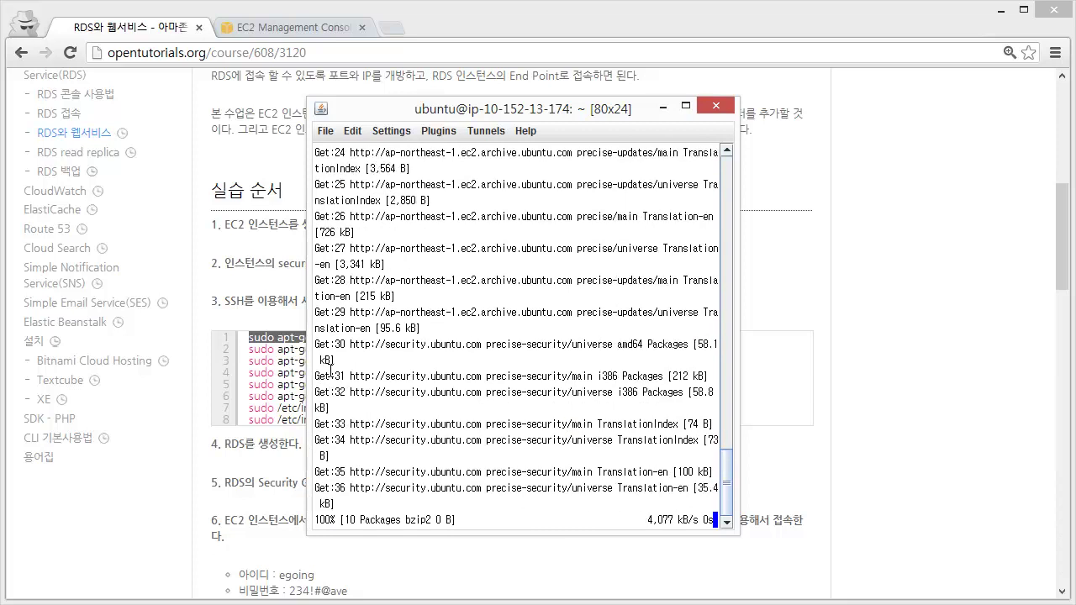
left_click(276, 378)
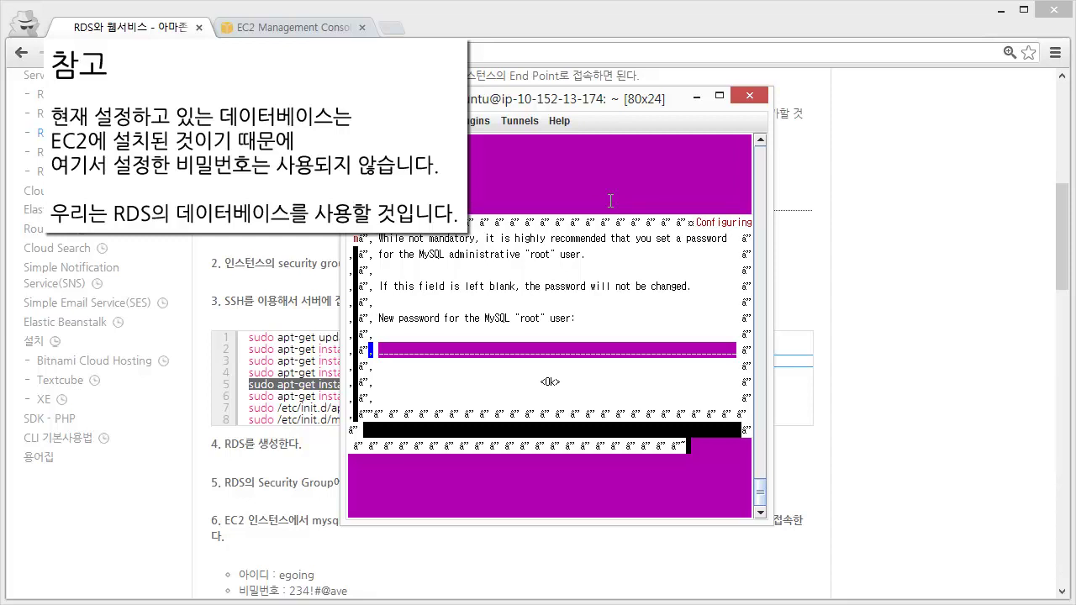
- Enter and repeat the new password for the MySQL root user in the mysql-server-5.5 configuration
type("11111111")
key("Return")
type("11111111")
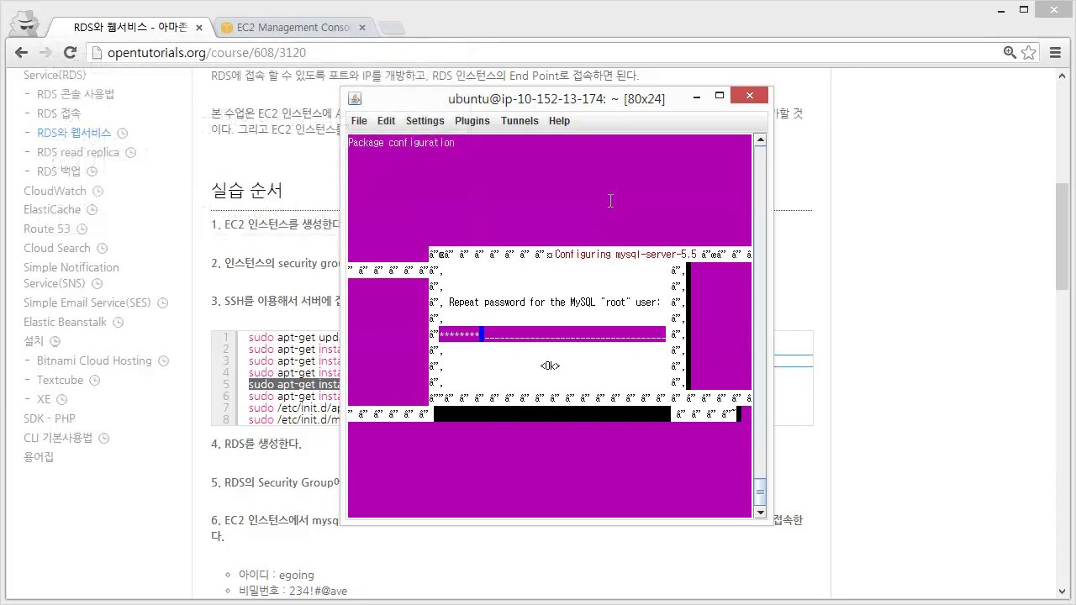
key("Return")
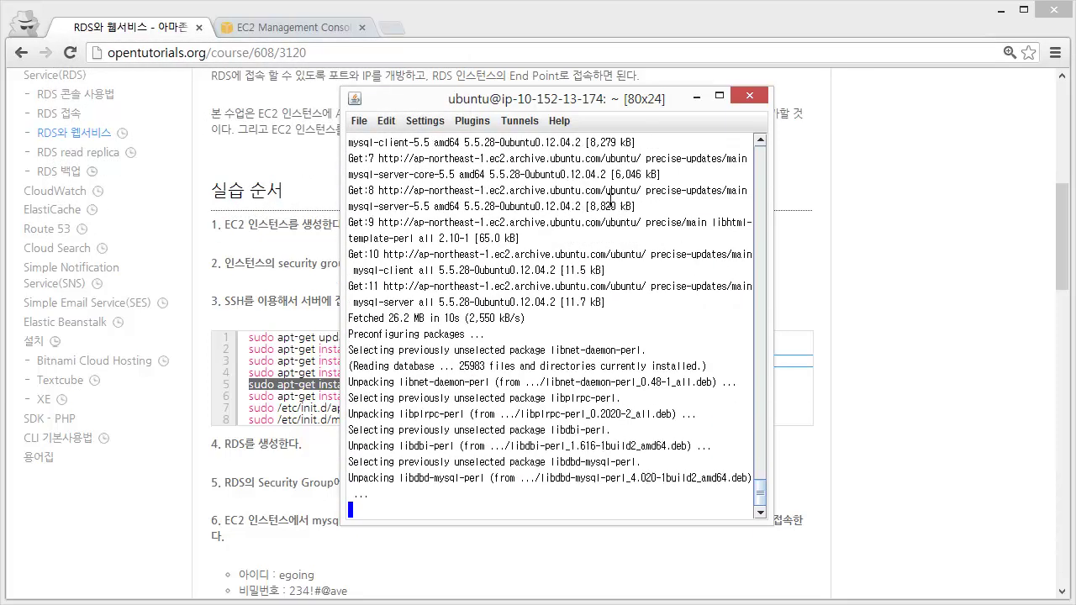